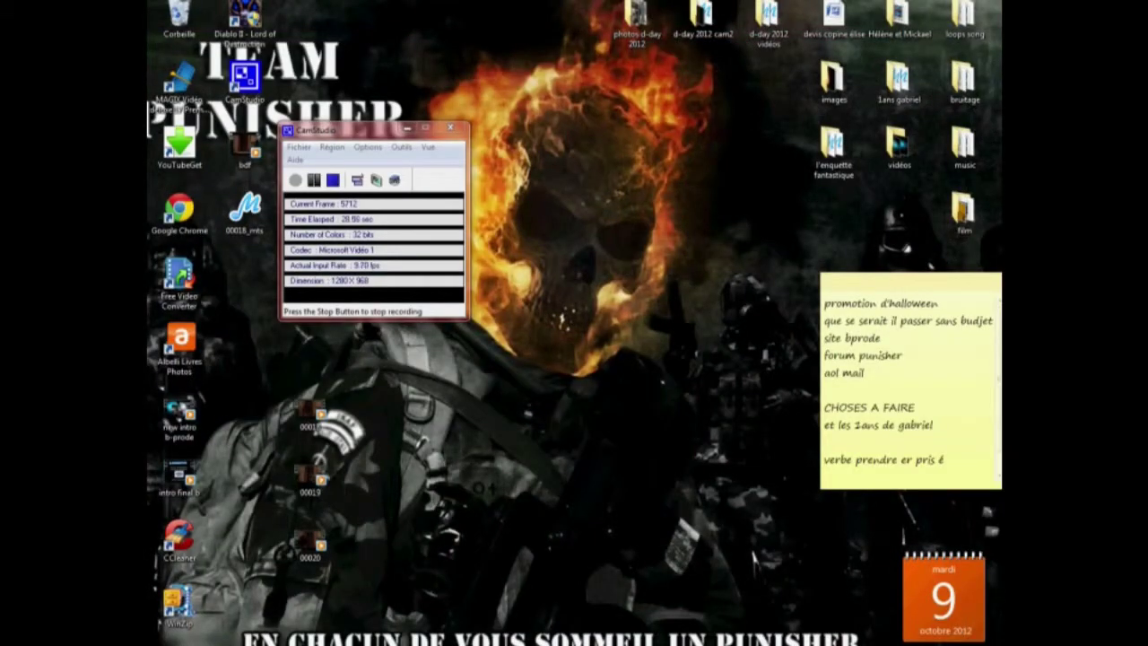
# Step: Switch to MAGIX Video deluxe and import the video 00018.MTS onto tracks 1 and 2, accepting the import notice
pyautogui.click(403, 634)
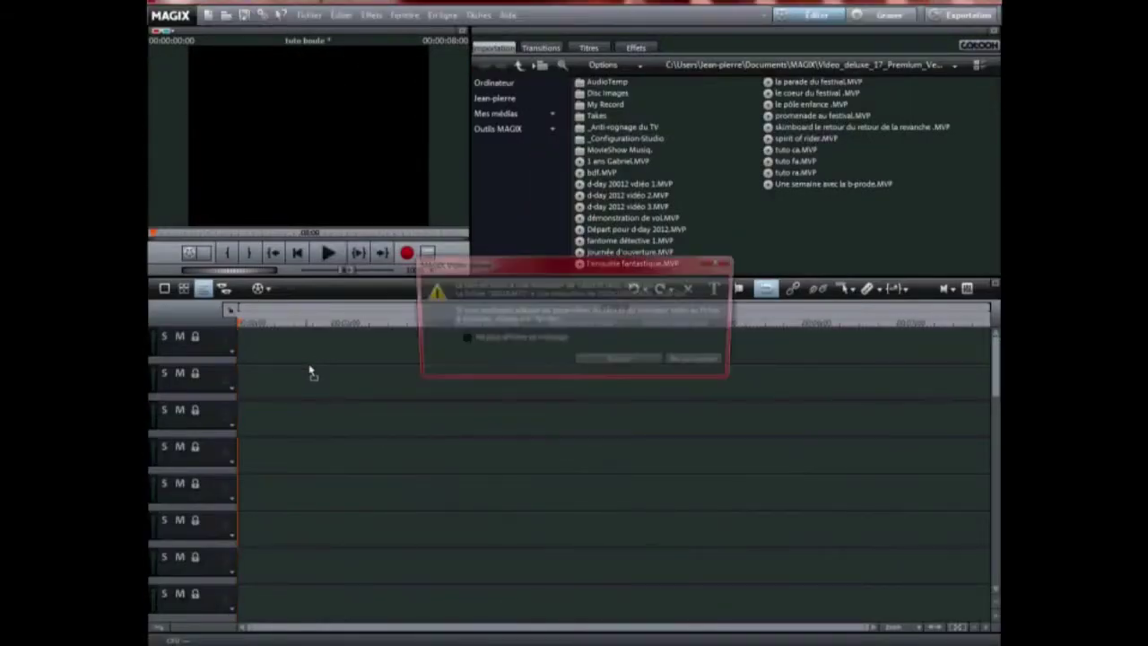
pyautogui.click(610, 359)
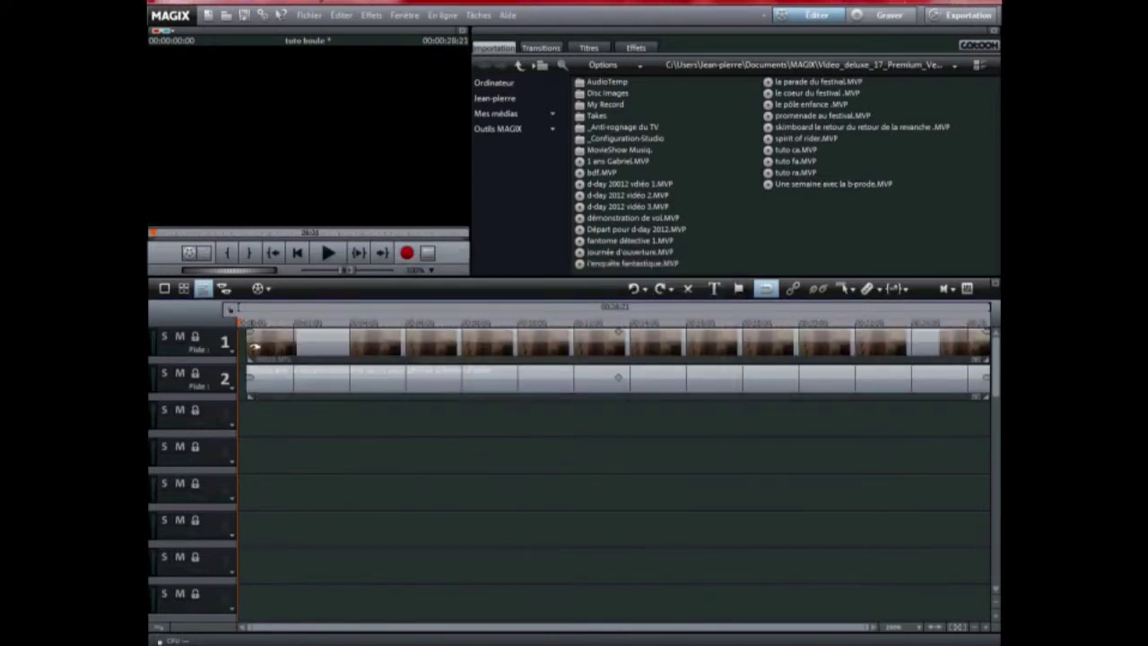
# Step: Trim the start of the imported video down to a length of about 15:22 and move it to the timeline's beginning
pyautogui.moveTo(255, 349); pyautogui.dragTo(549, 357)
pyautogui.moveTo(643, 349); pyautogui.dragTo(348, 346)
pyautogui.click(820, 402)
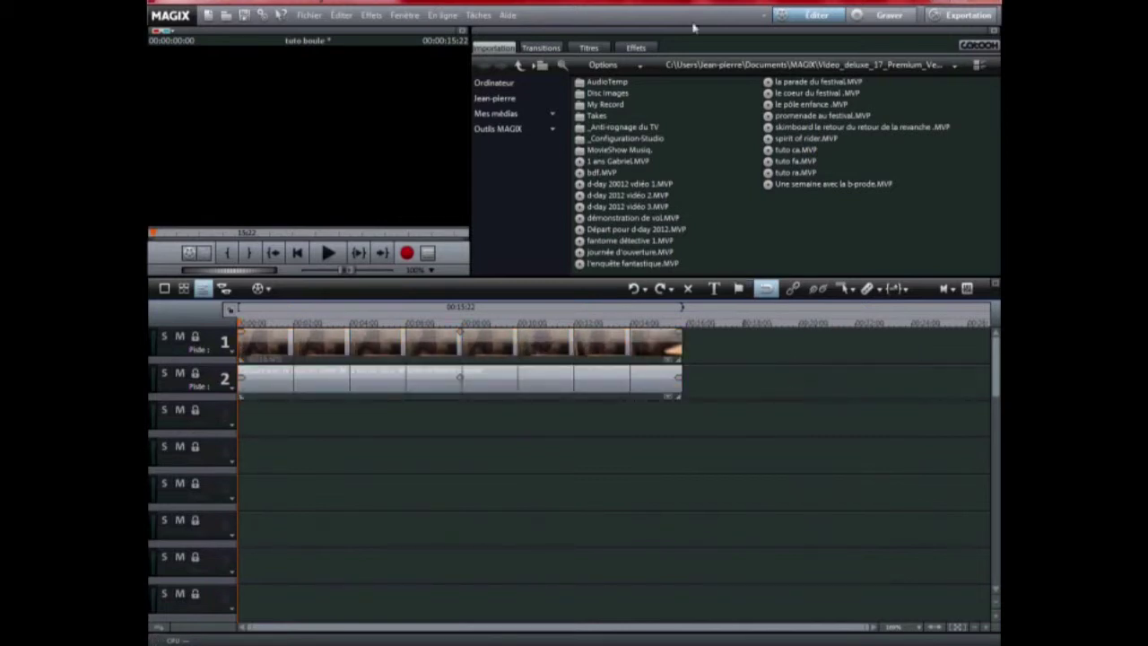
# Step: Add the Psychedelic.vis visual effect from the design elements to track 3, below the video
pyautogui.click(638, 48)
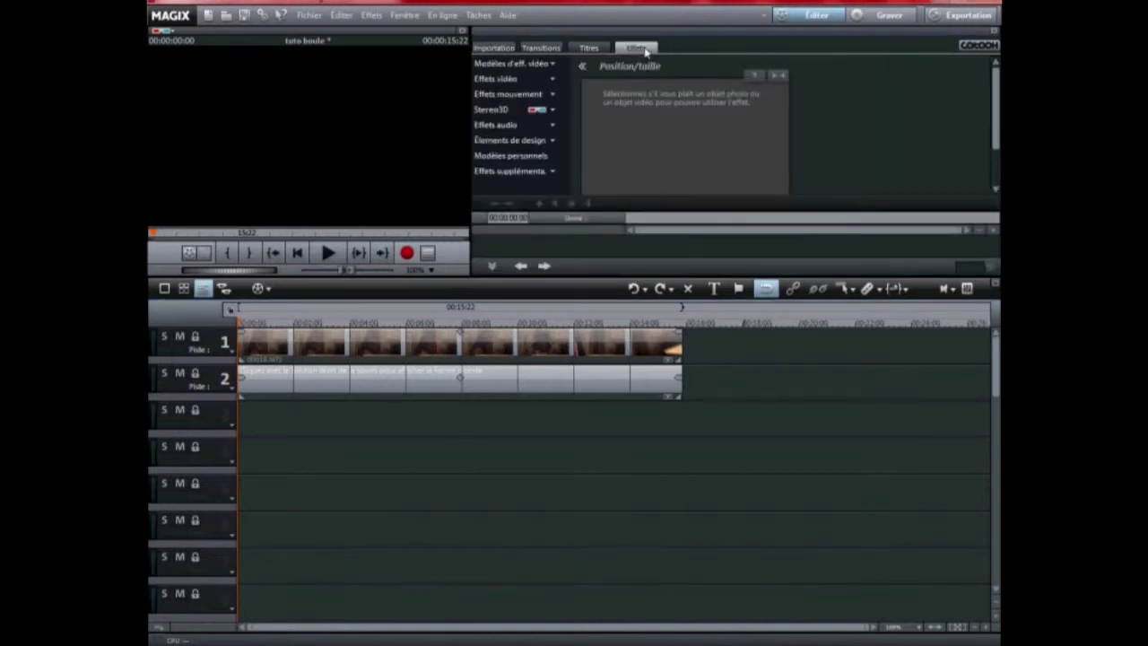
pyautogui.click(516, 140)
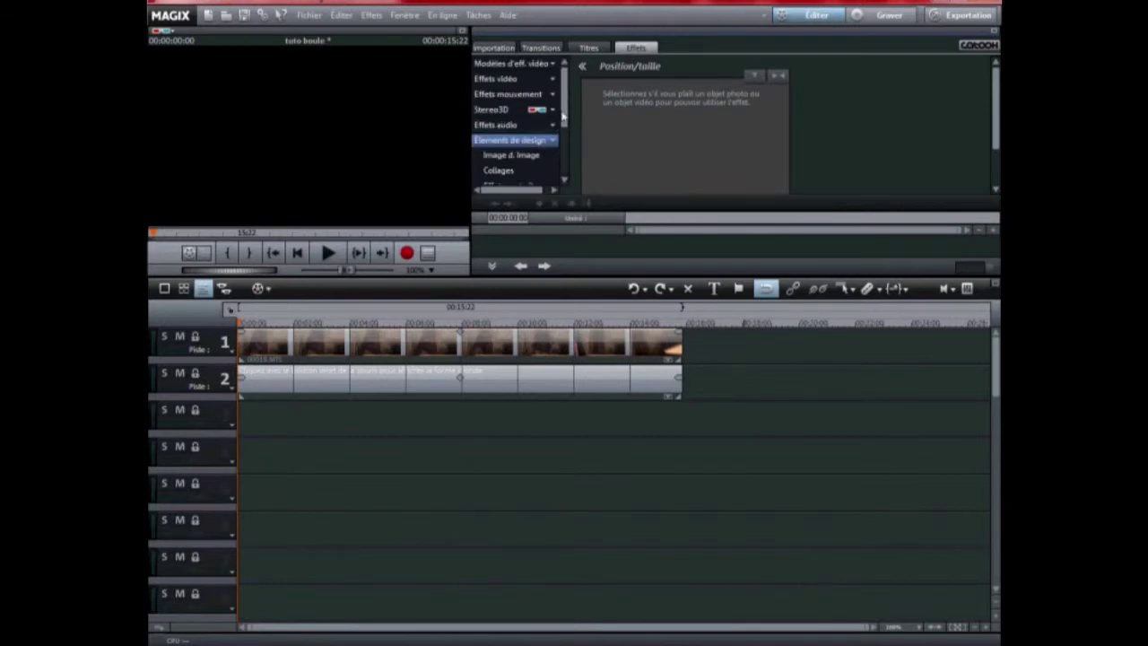
pyautogui.scroll(-5, 533, 156)
pyautogui.click(532, 156)
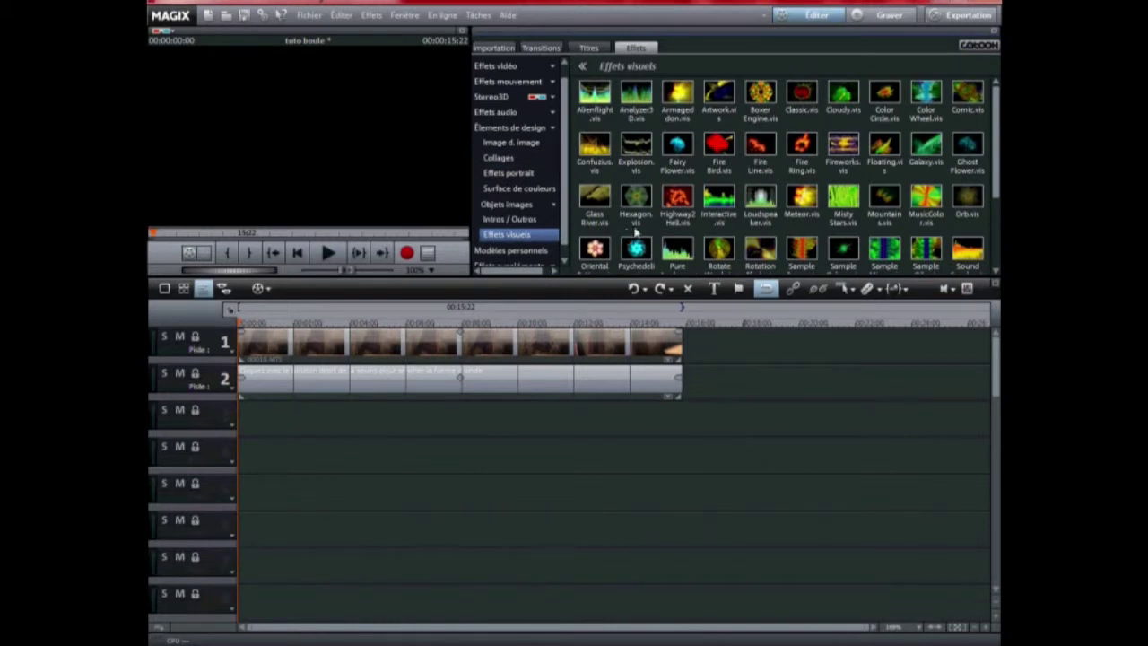
pyautogui.click(639, 248)
pyautogui.moveTo(616, 285); pyautogui.dragTo(399, 420)
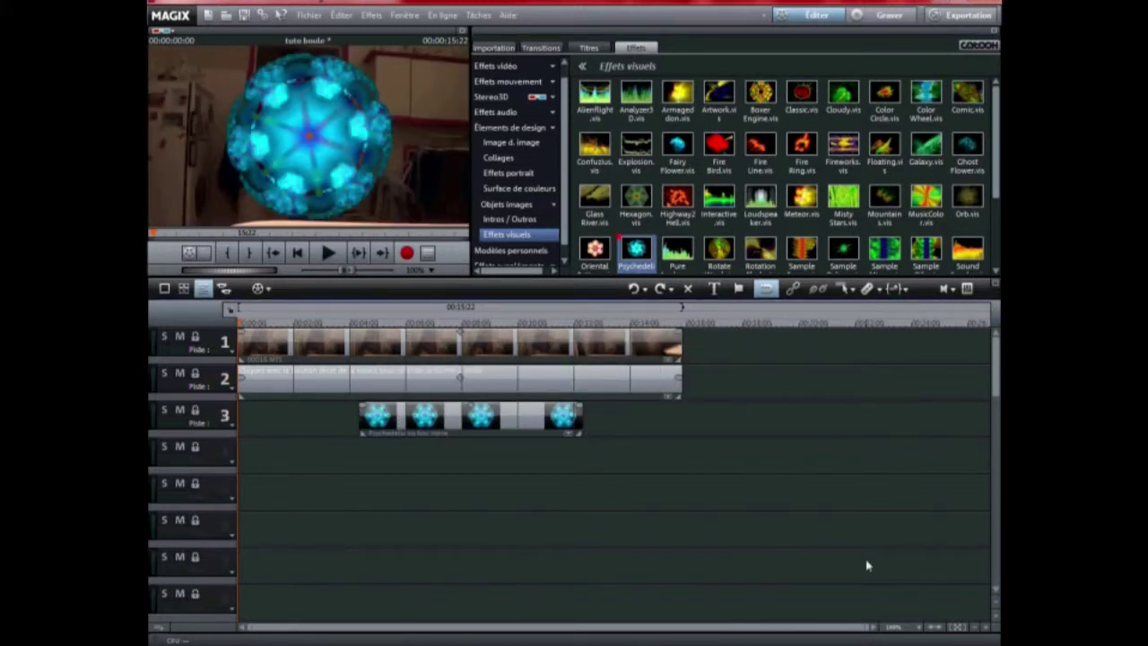
# Step: Move the Psychedelic clip on track 3 to start at about 1 second and place the playhead at 00:00:01:07
pyautogui.moveTo(427, 422); pyautogui.dragTo(338, 421)
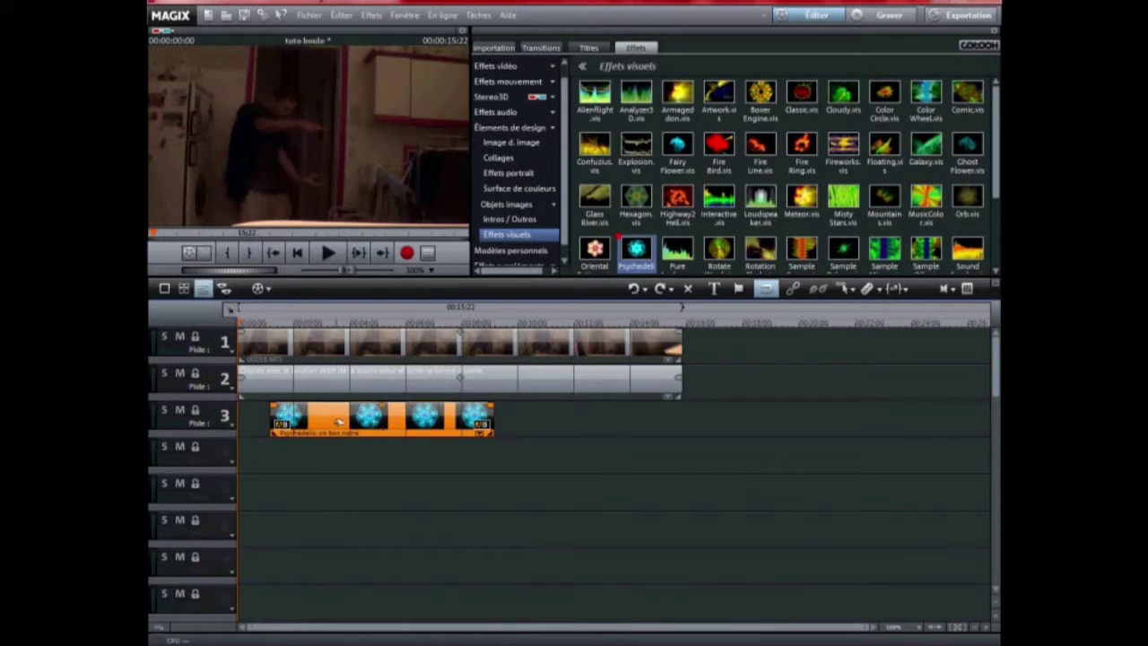
pyautogui.click(274, 324)
pyautogui.click(363, 502)
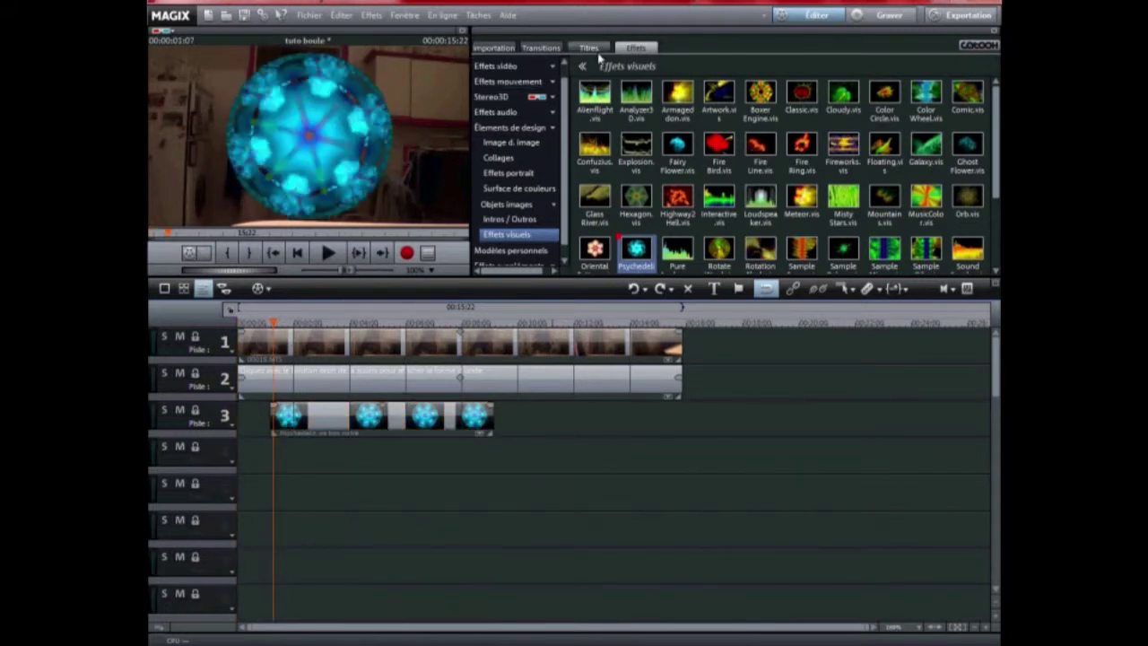
# Step: With the Position/Size effect, shrink the Psychedelic ball to about 264 x 198 pixels and place it at about 892, 546
pyautogui.click(537, 139)
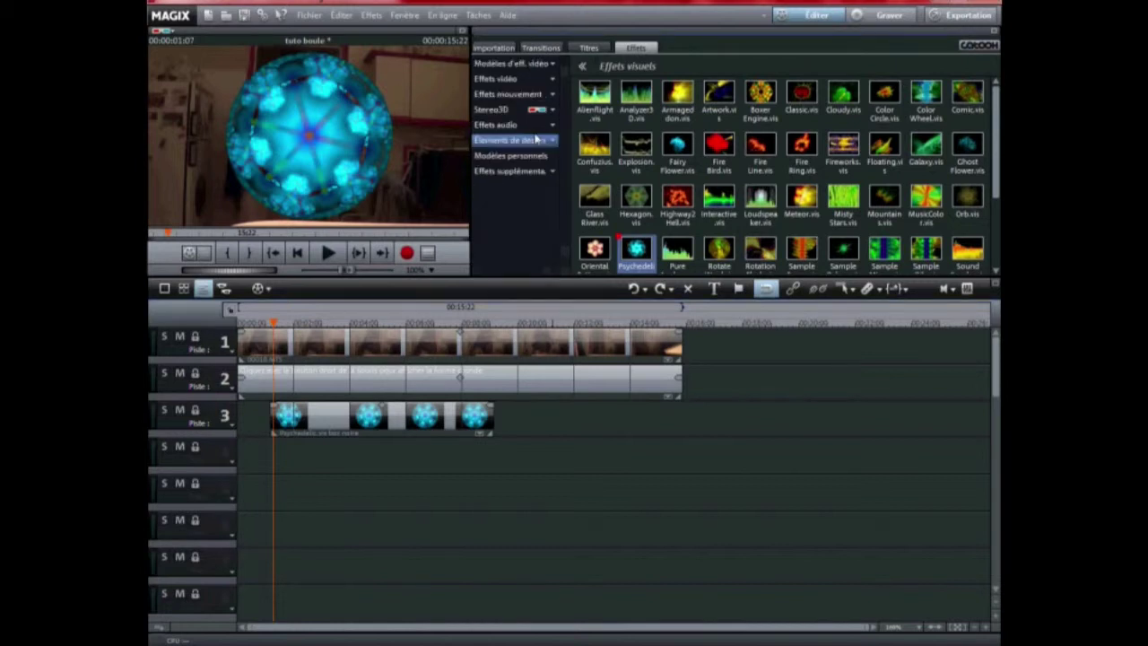
pyautogui.click(509, 93)
pyautogui.click(518, 109)
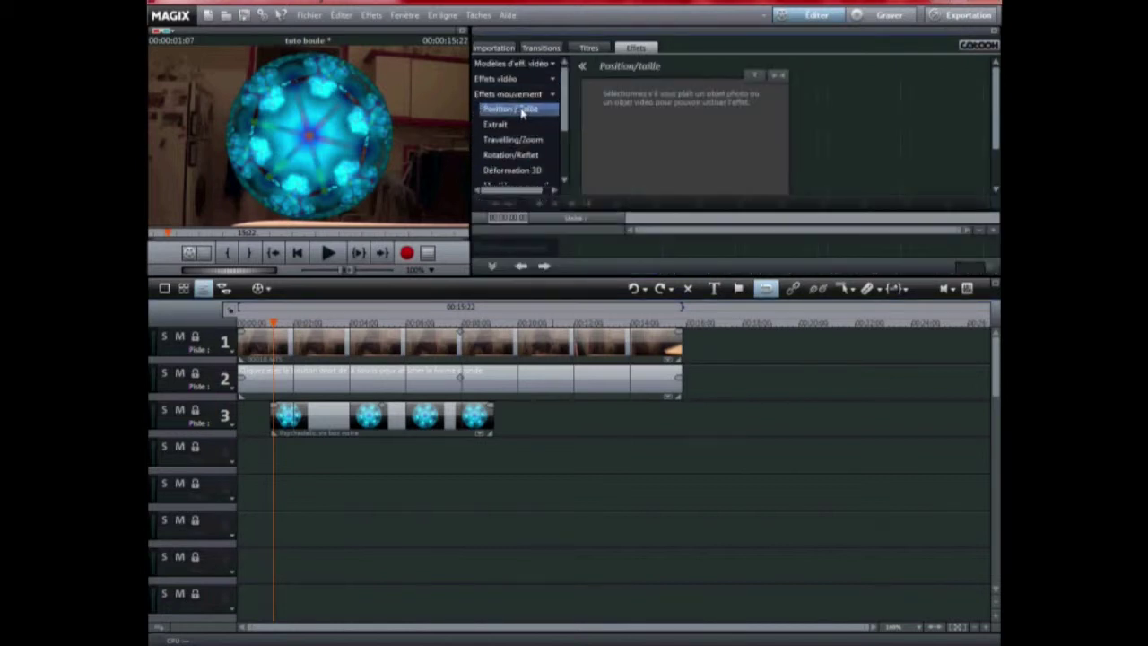
pyautogui.click(370, 428)
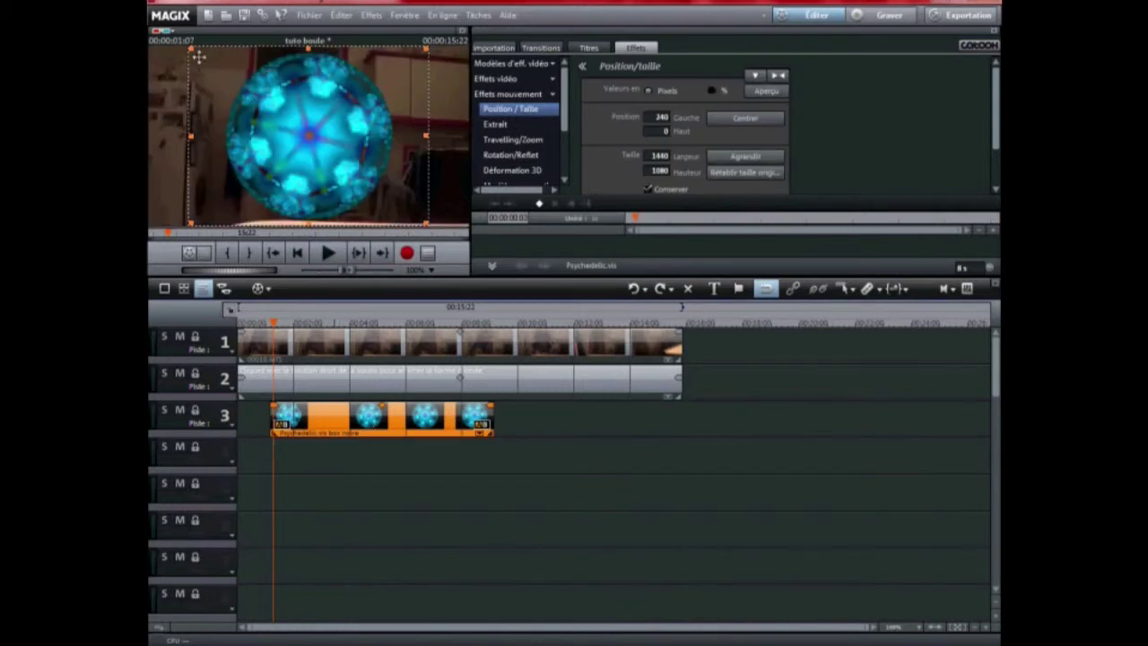
pyautogui.moveTo(191, 51); pyautogui.dragTo(325, 163)
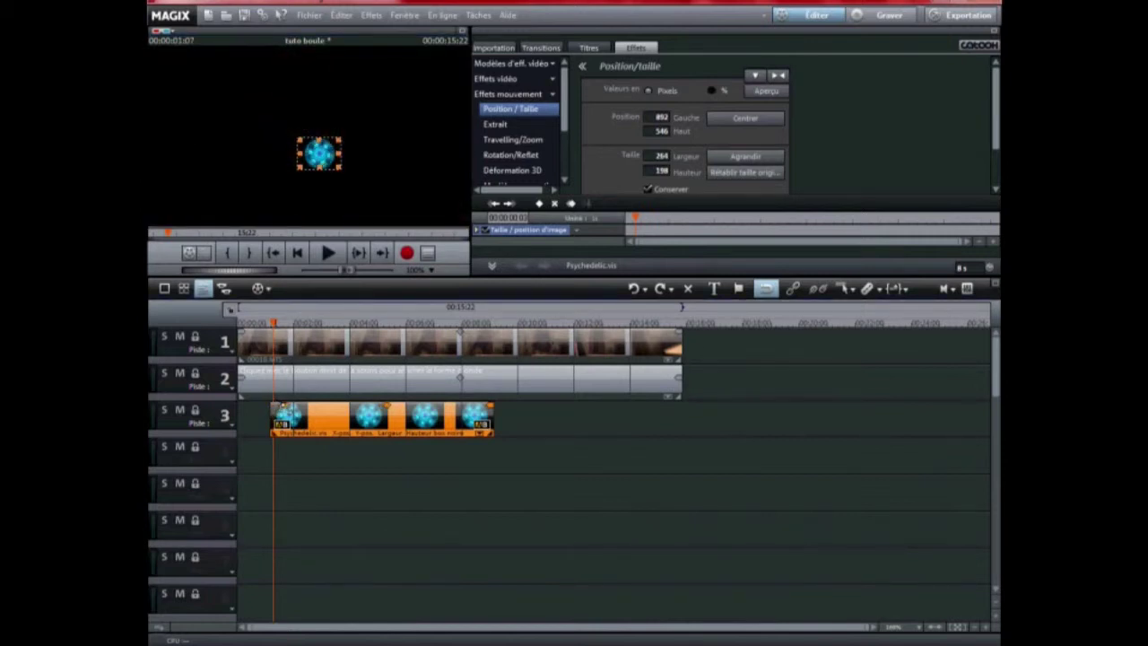
pyautogui.click(323, 471)
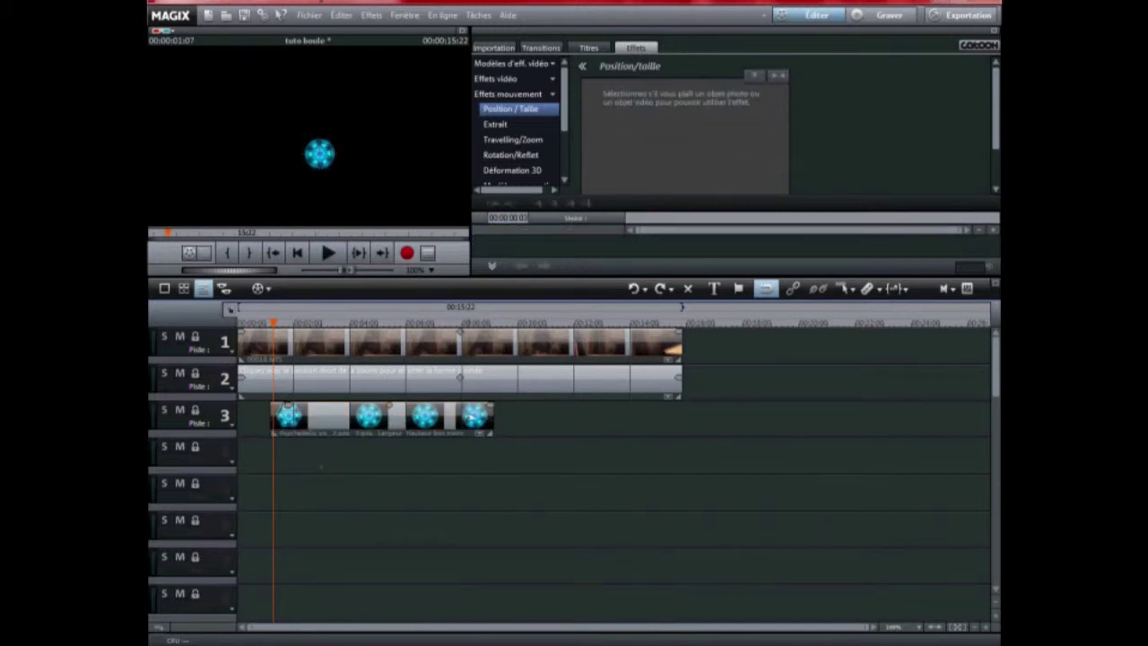
# Step: Shorten the Psychedelic clip on track 3 to about 2 seconds by trimming its end
pyautogui.moveTo(494, 414); pyautogui.dragTo(315, 410)
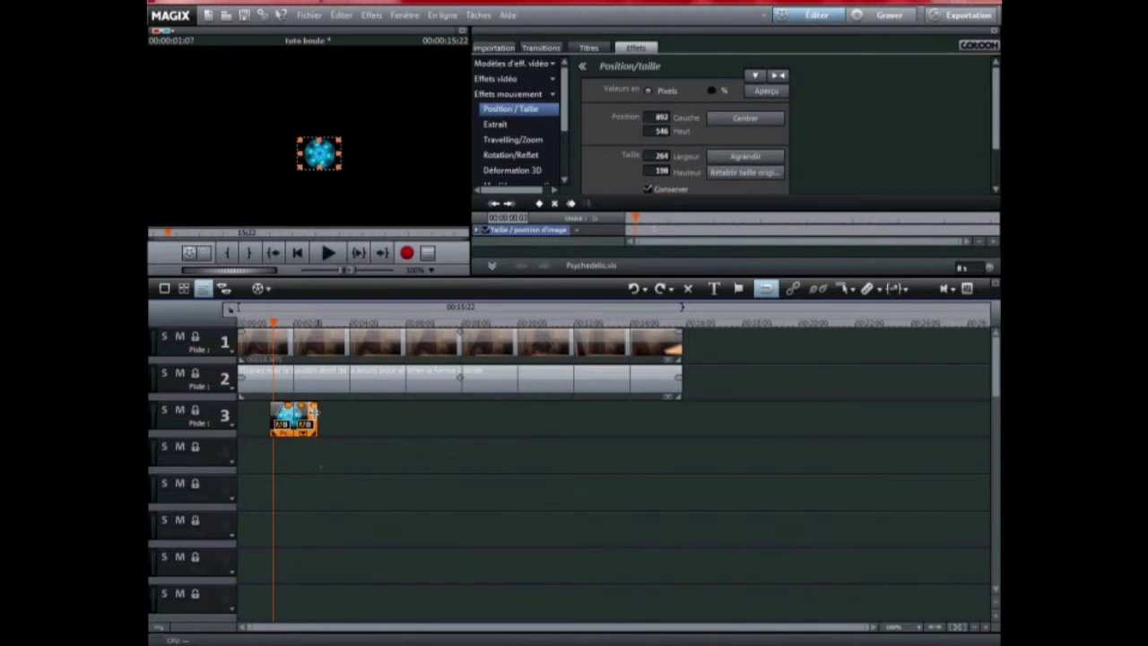
pyautogui.click(354, 437)
pyautogui.click(296, 415)
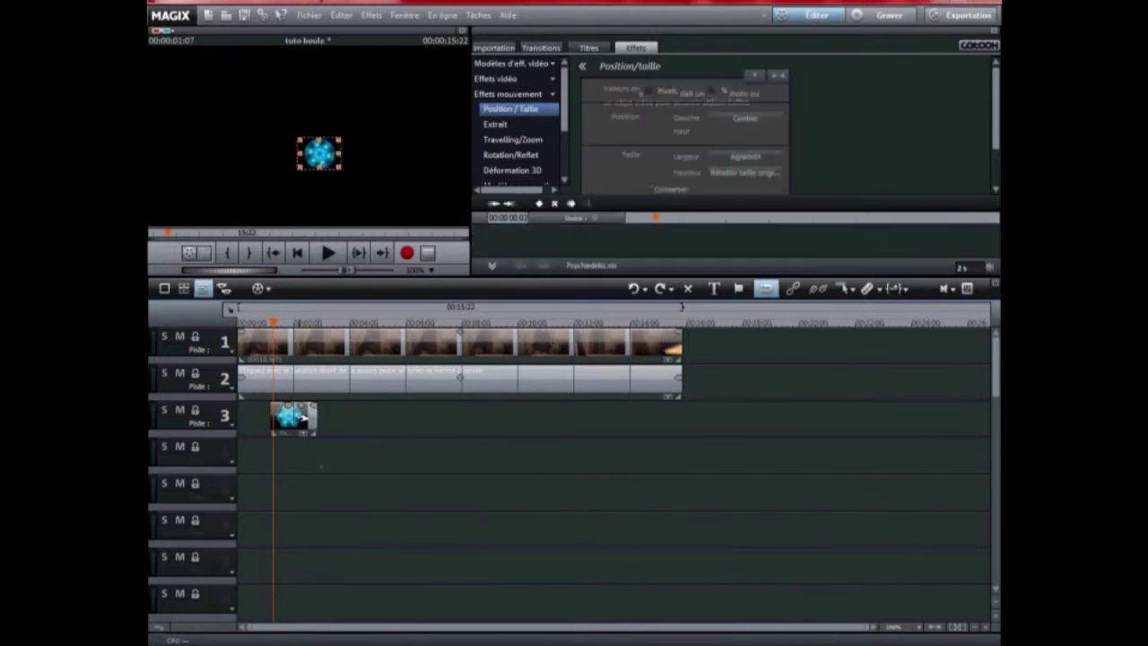
# Step: Copy the shortened Psychedelic clip, paste it on track 4 and move the copy to start at about 4 seconds
pyautogui.rightClick(302, 429)
pyautogui.click(376, 439)
pyautogui.rightClick(406, 473)
pyautogui.click(448, 478)
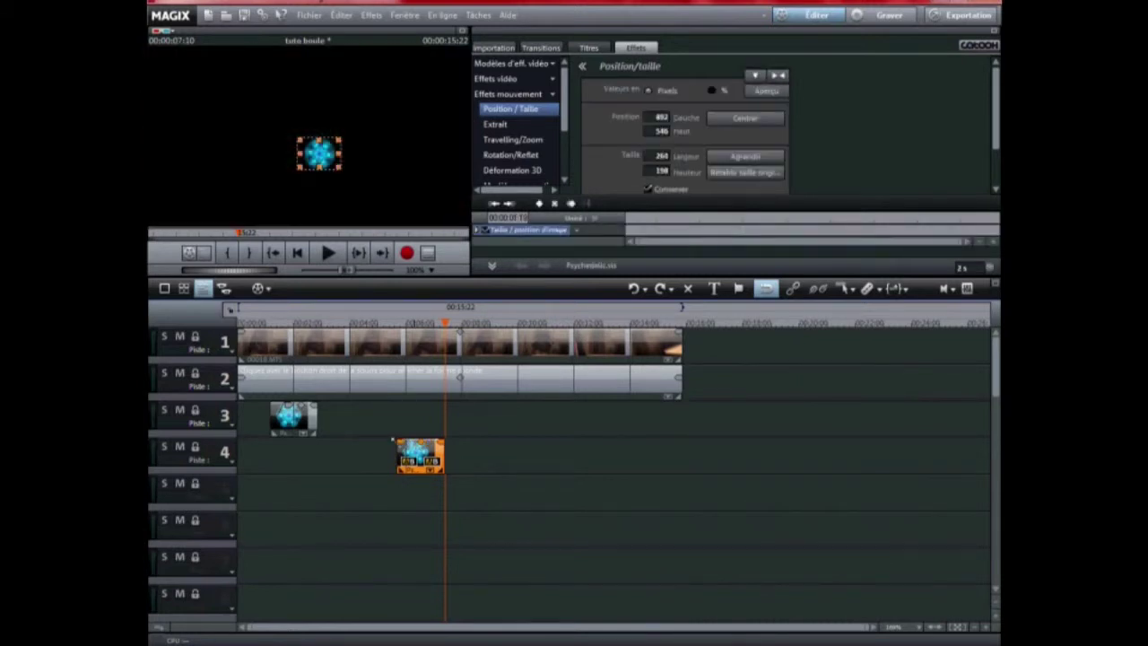
pyautogui.click(411, 428)
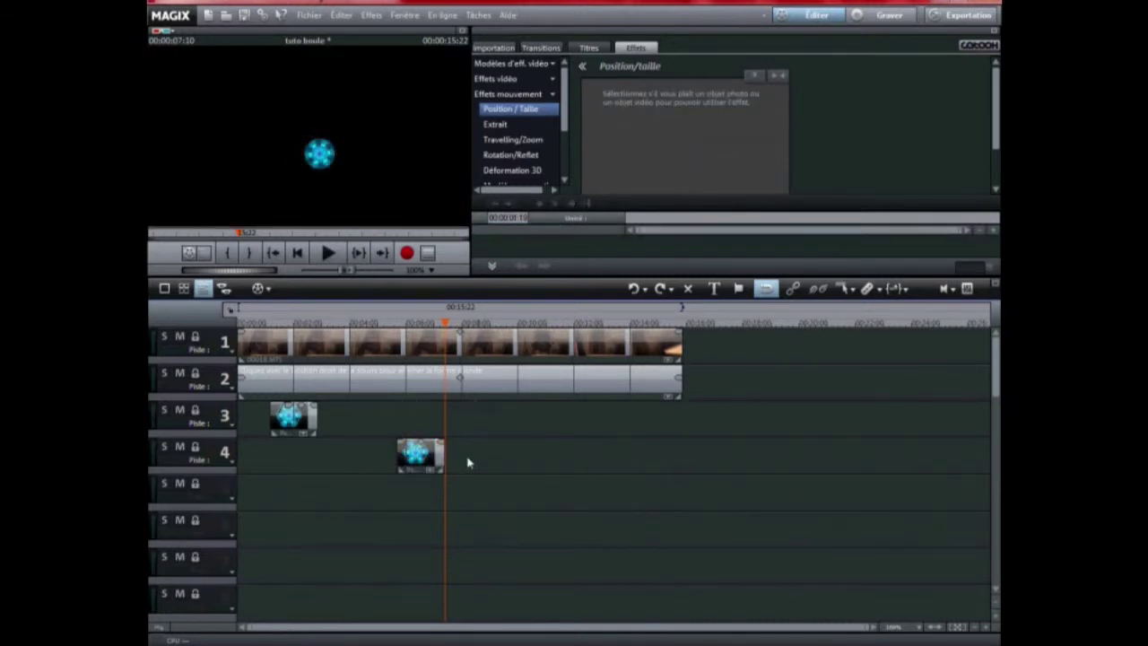
pyautogui.moveTo(428, 455); pyautogui.dragTo(379, 456)
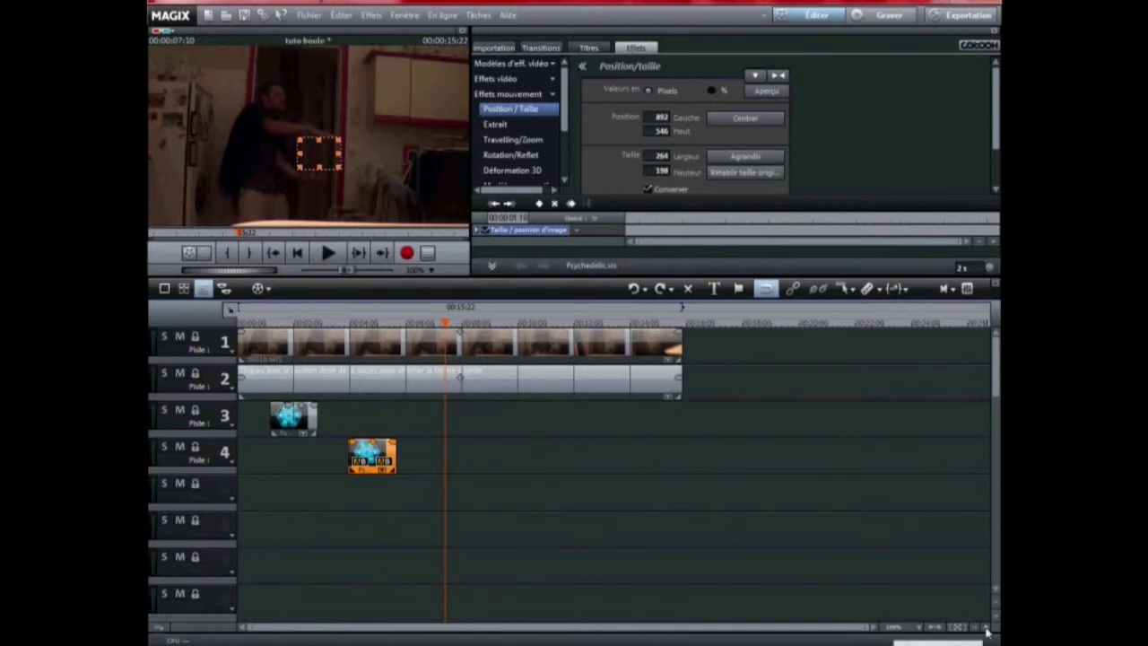
# Step: Trim the start of the copied clip on track 4 so that it is about 1 second long
pyautogui.scroll(5, 987, 632)
pyautogui.scroll(-2, 987, 632)
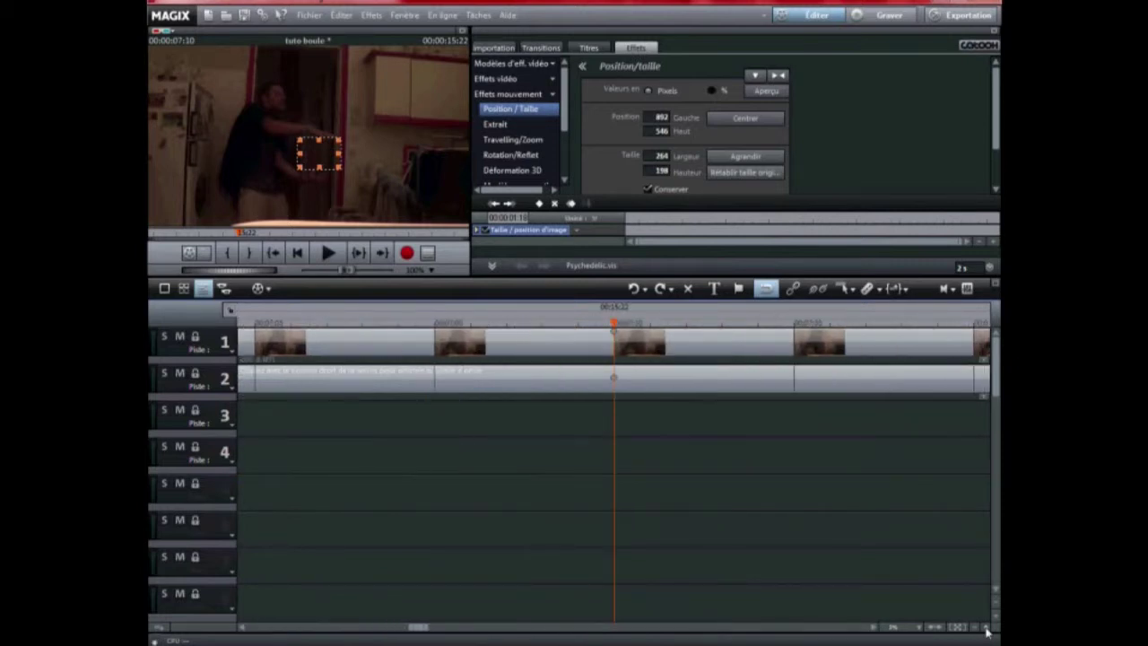
pyautogui.moveTo(419, 630); pyautogui.dragTo(344, 632)
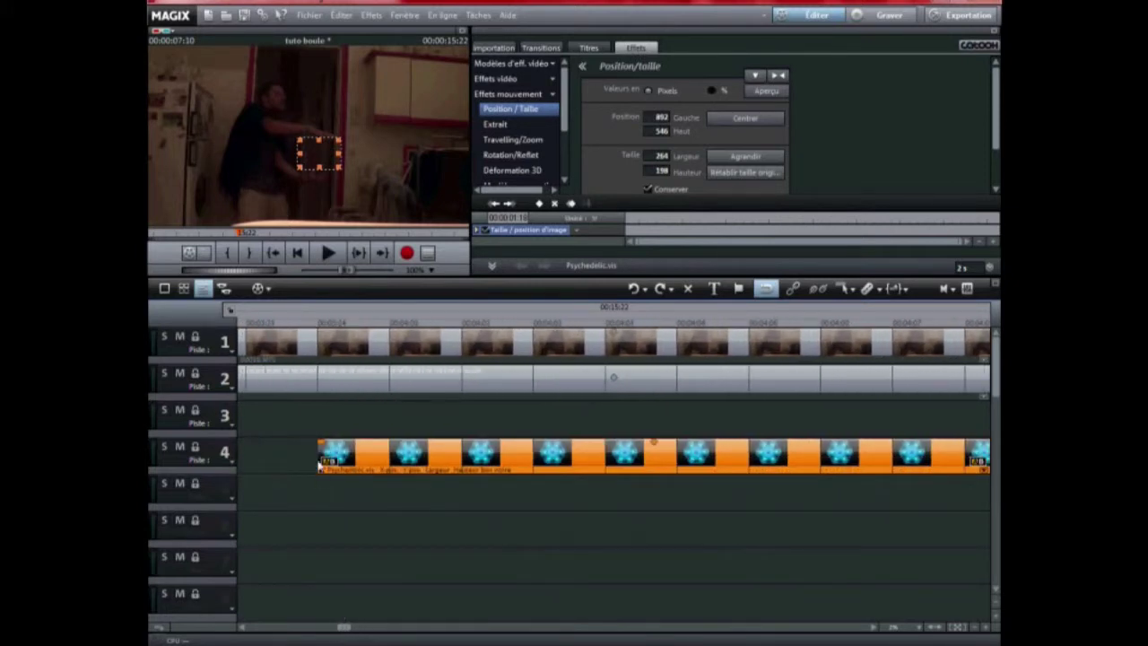
pyautogui.moveTo(320, 464); pyautogui.dragTo(972, 458)
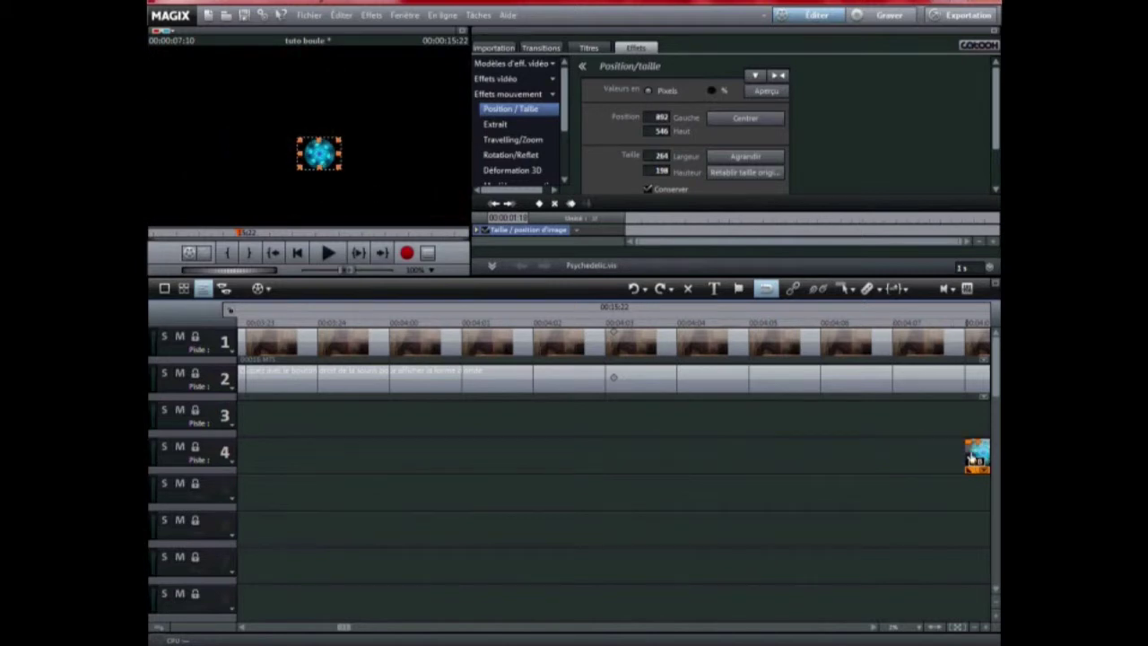
pyautogui.rightClick(986, 453)
pyautogui.click(455, 471)
pyautogui.moveTo(966, 459); pyautogui.dragTo(321, 462)
pyautogui.click(320, 461)
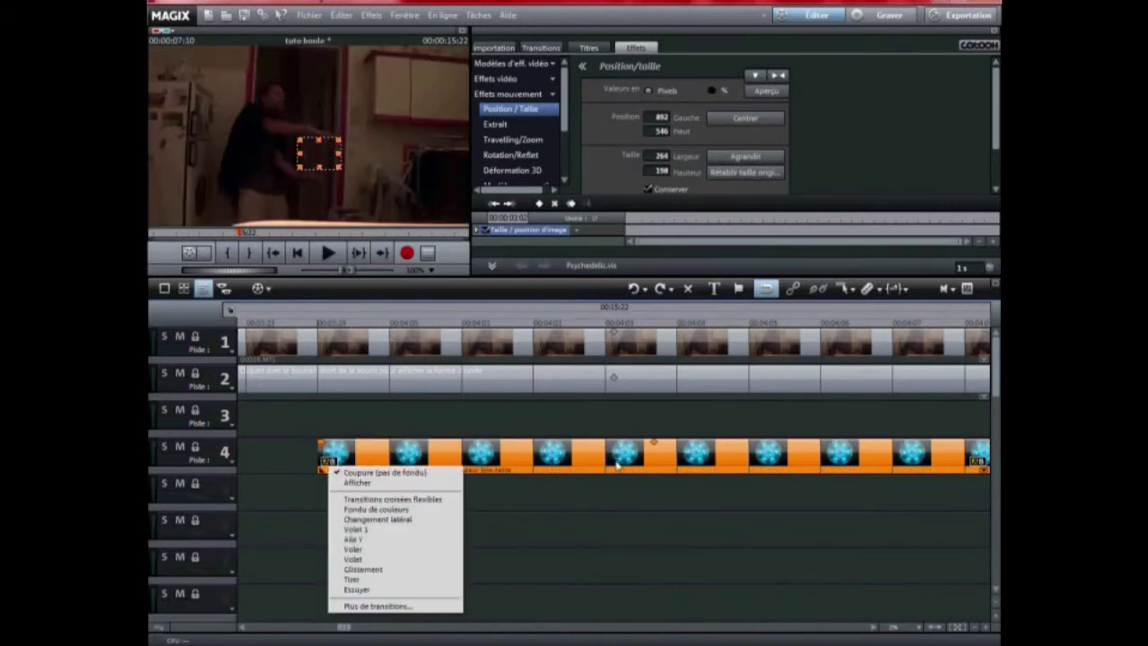
pyautogui.click(307, 444)
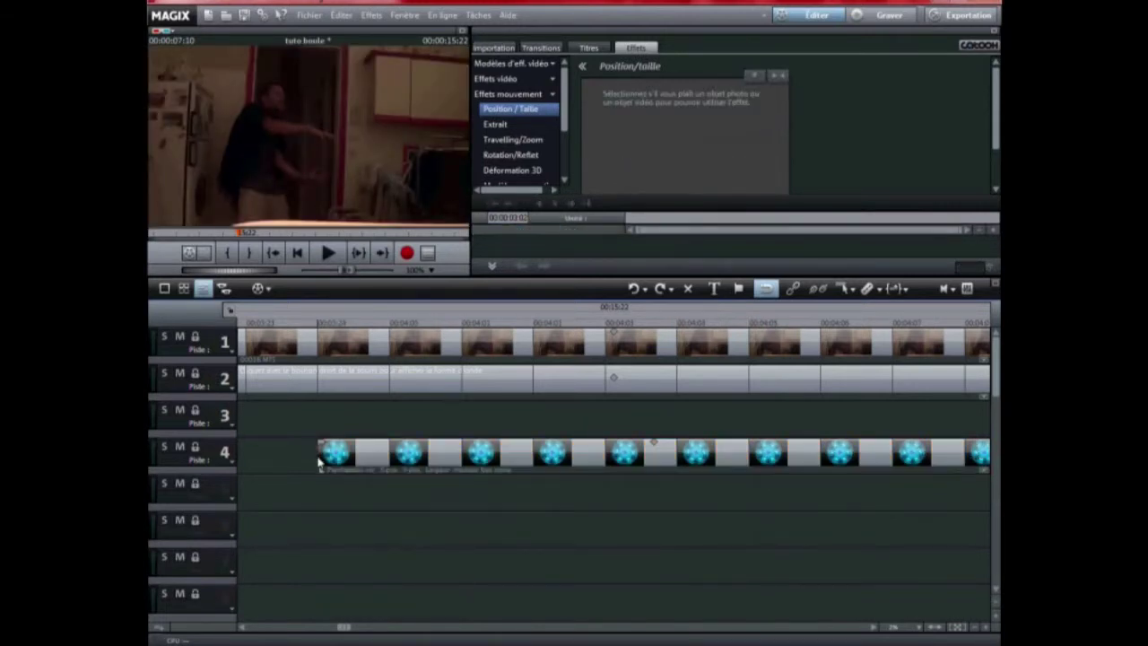
pyautogui.hotkey('ctrl', 'z')
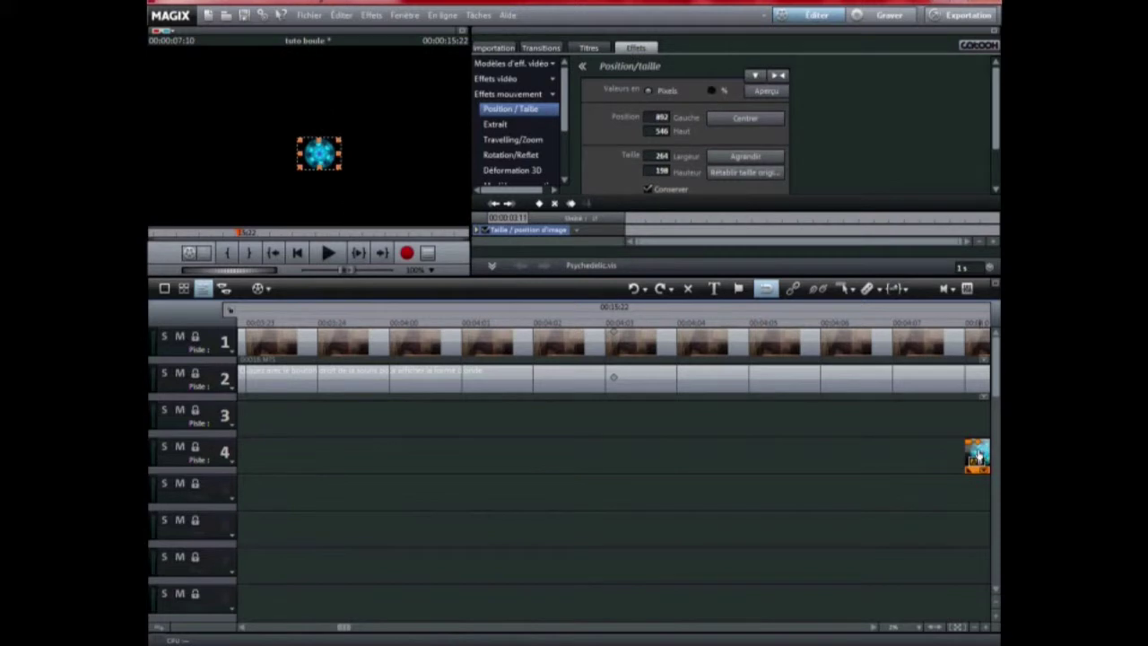
# Step: Move the shortened copy onto track 3 behind the first Psychedelic clip, starting at about 00:03:00
pyautogui.moveTo(966, 449); pyautogui.dragTo(461, 448)
pyautogui.click(975, 629)
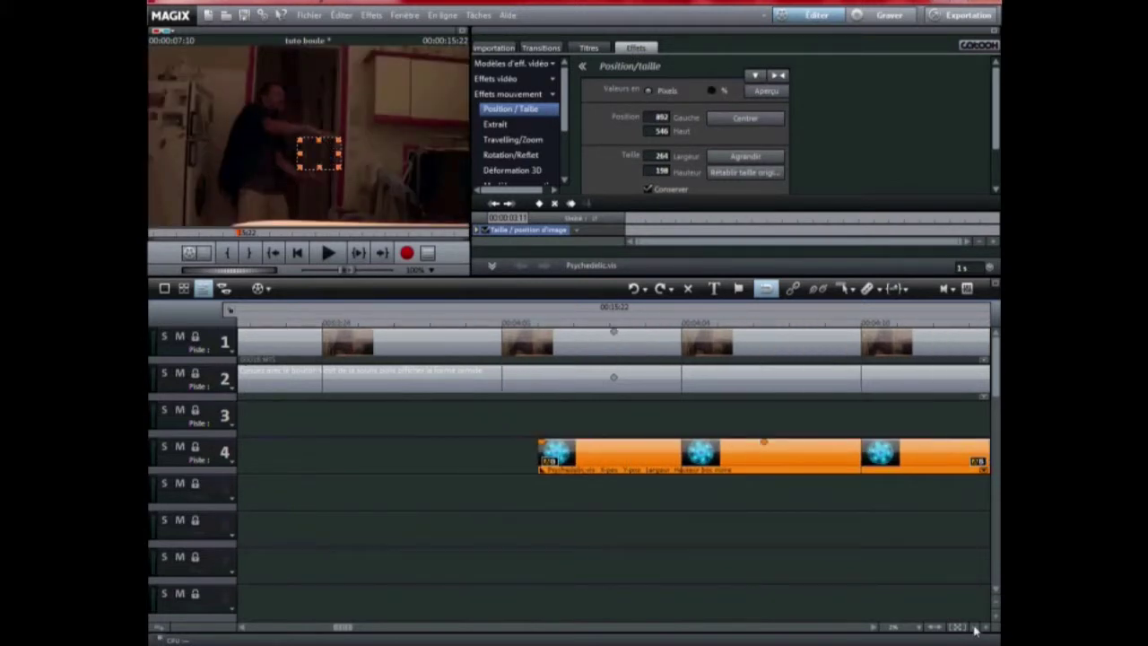
pyautogui.click(975, 628)
pyautogui.moveTo(670, 450); pyautogui.dragTo(437, 418)
pyautogui.moveTo(341, 628); pyautogui.dragTo(313, 634)
# Step: Play the sequence from early in the first Psychedelic clip to check how the ball appears, and stop playback
pyautogui.click(399, 330)
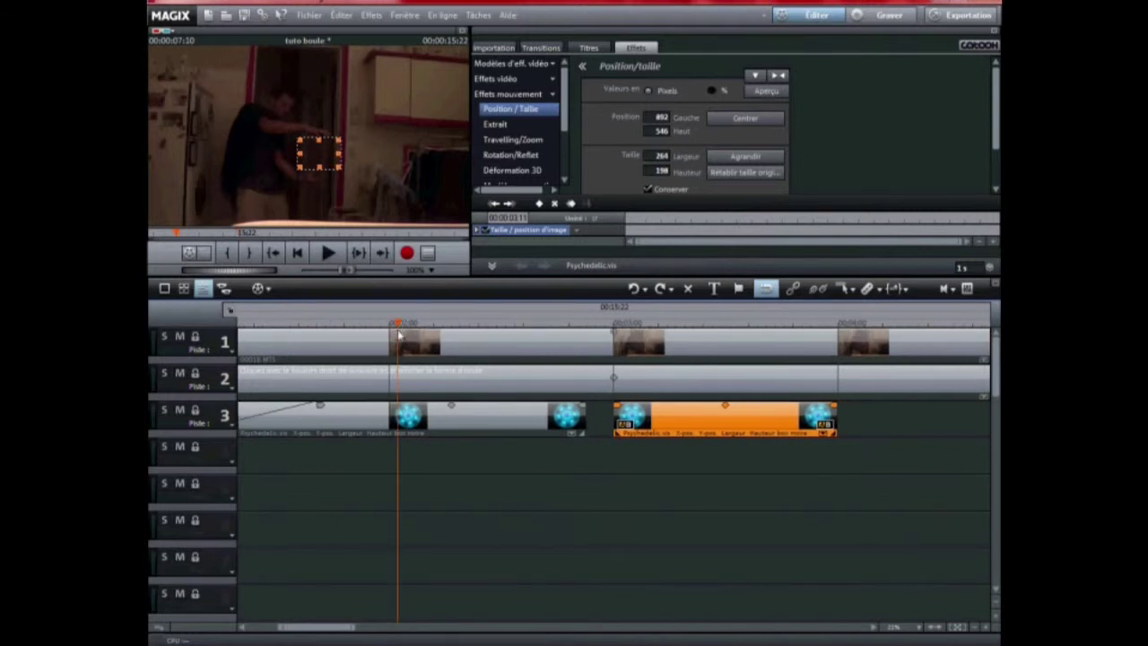
pyautogui.click(262, 323)
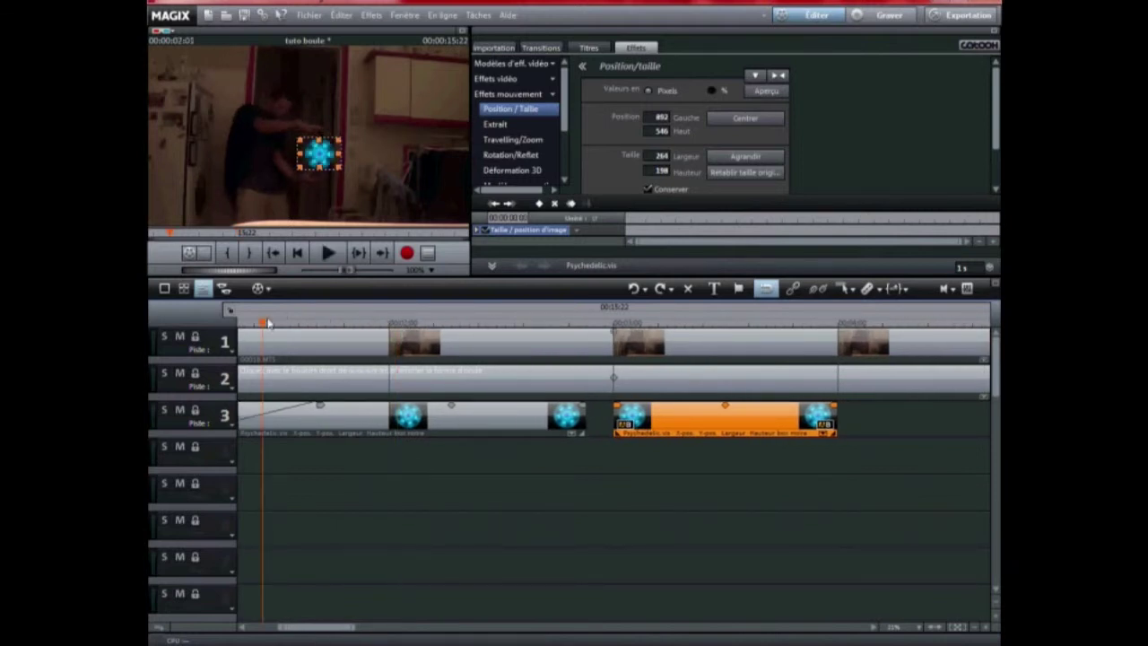
pyautogui.click(328, 253)
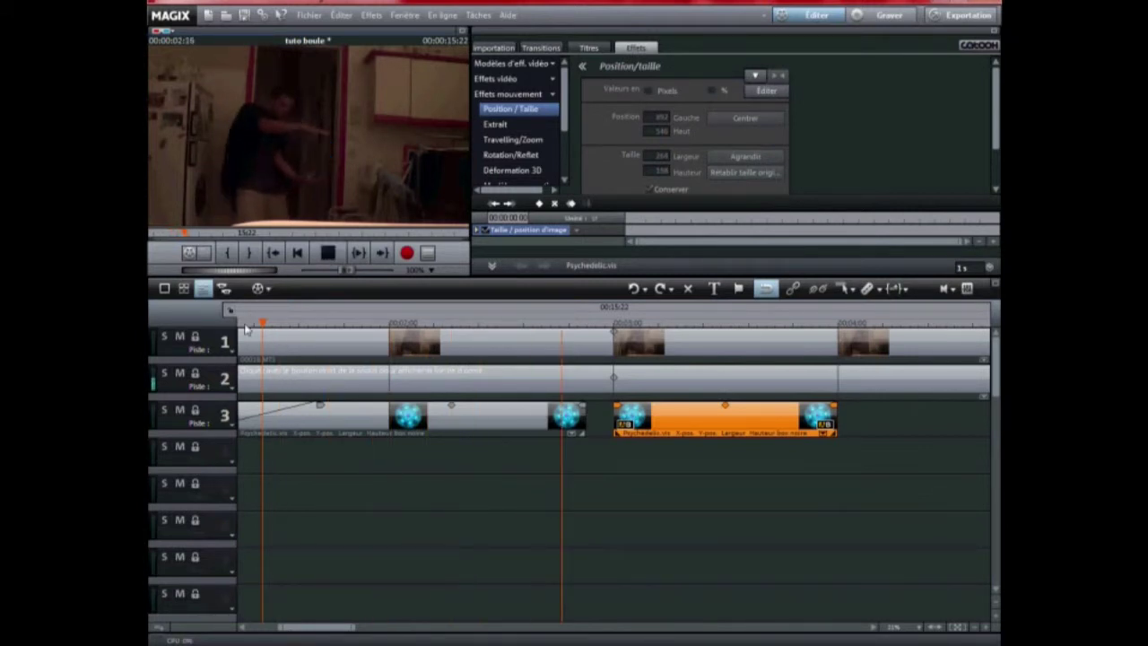
pyautogui.hotkey('ctrl', 'z')
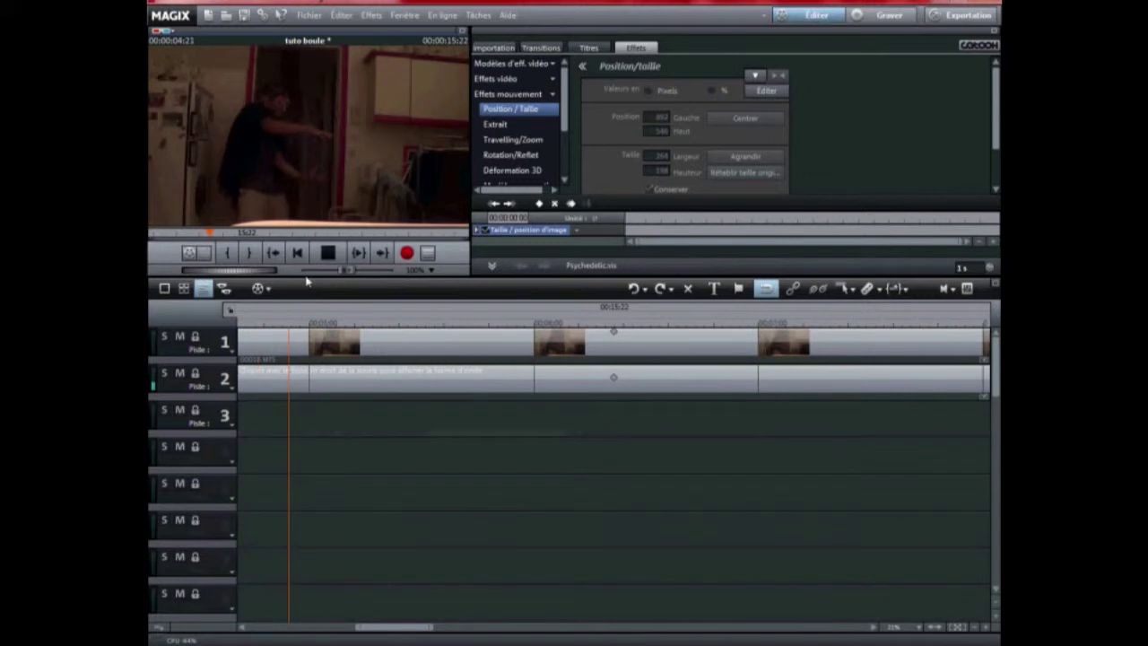
# Step: Move the second Psychedelic clip down to track 6 and extend the first clip's end to about 3.4 seconds
pyautogui.moveTo(397, 628); pyautogui.dragTo(346, 622)
pyautogui.moveTo(522, 414); pyautogui.dragTo(448, 525)
pyautogui.click(405, 414)
pyautogui.moveTo(406, 414); pyautogui.dragTo(521, 415)
pyautogui.click(498, 326)
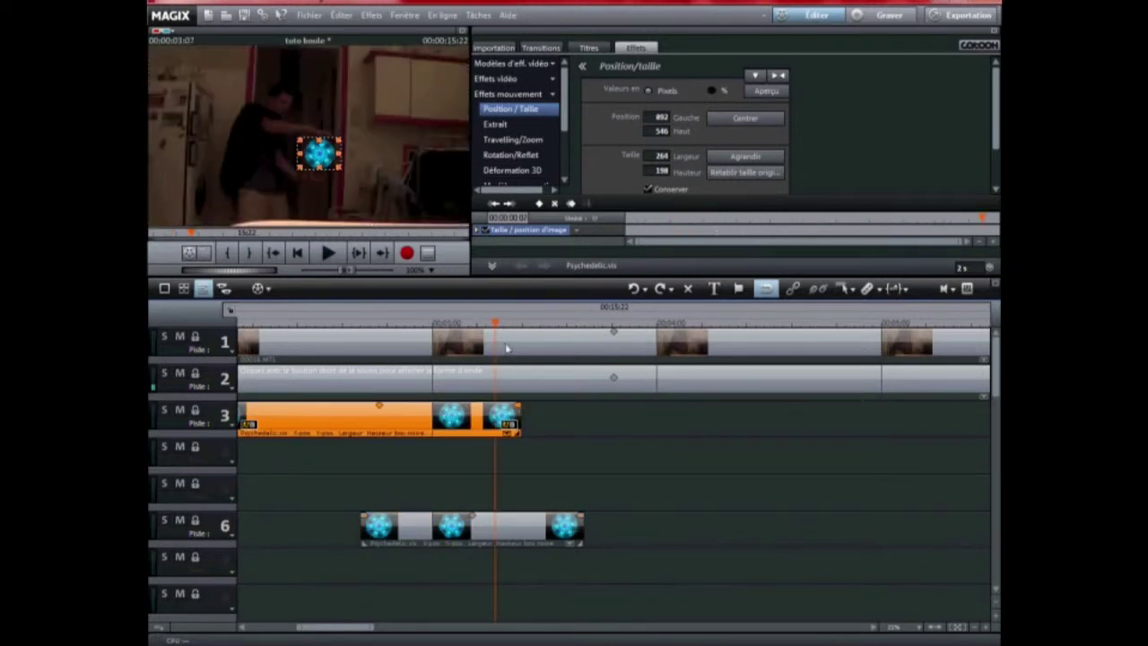
# Step: Extend the Psychedelic clip on track 3 in stages to about 6.9 seconds, checking the ball against the actor's hands
pyautogui.click(516, 377)
pyautogui.moveTo(519, 415); pyautogui.dragTo(875, 424)
pyautogui.click(863, 328)
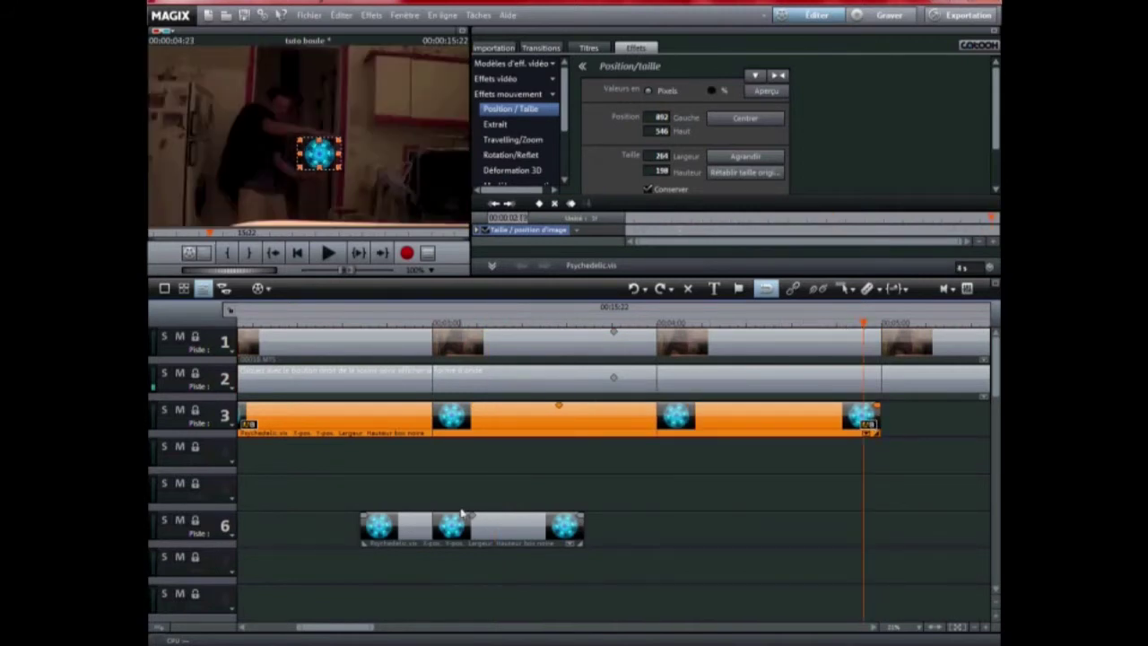
pyautogui.moveTo(359, 628); pyautogui.dragTo(410, 628)
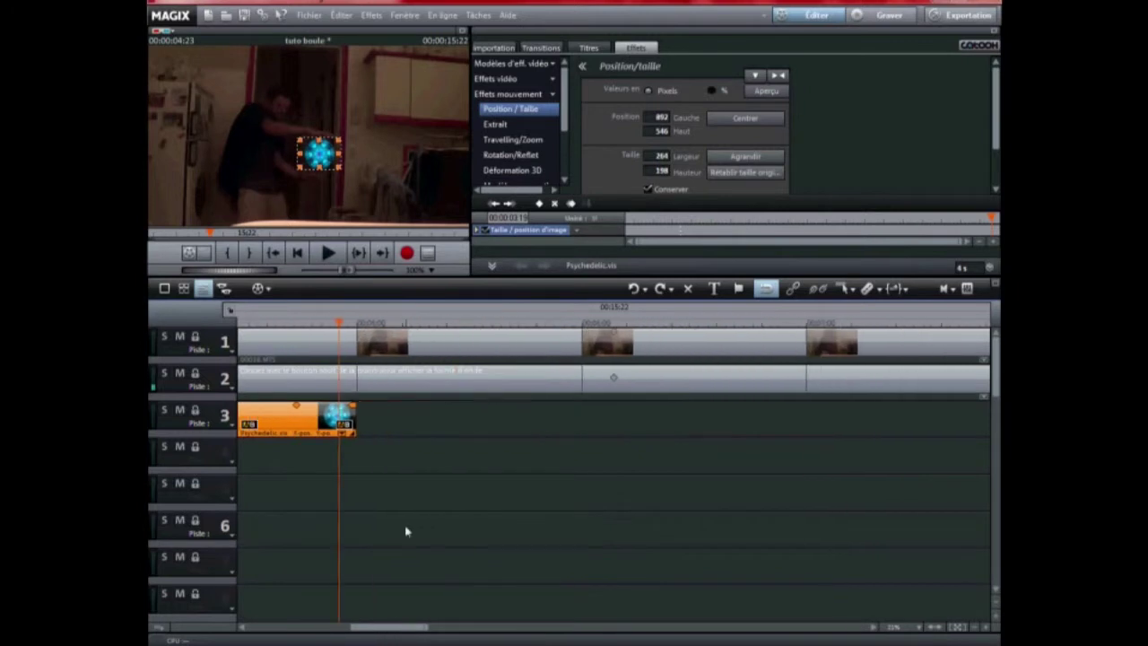
pyautogui.moveTo(355, 418); pyautogui.dragTo(785, 426)
pyautogui.click(778, 327)
pyautogui.moveTo(403, 630); pyautogui.dragTo(445, 630)
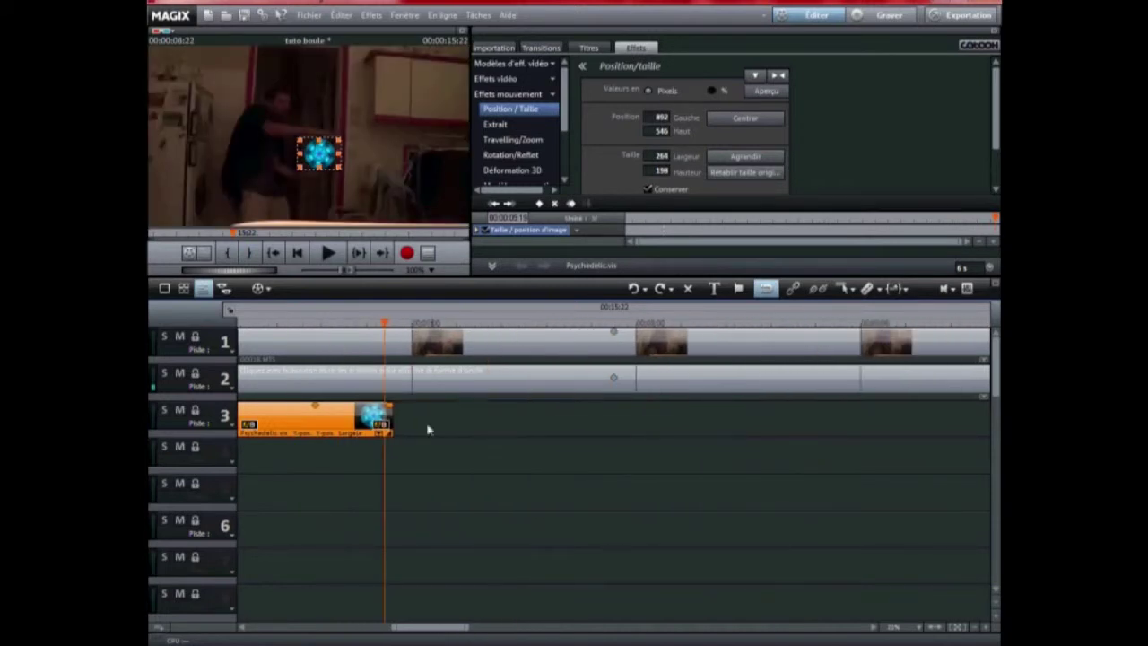
pyautogui.click(977, 629)
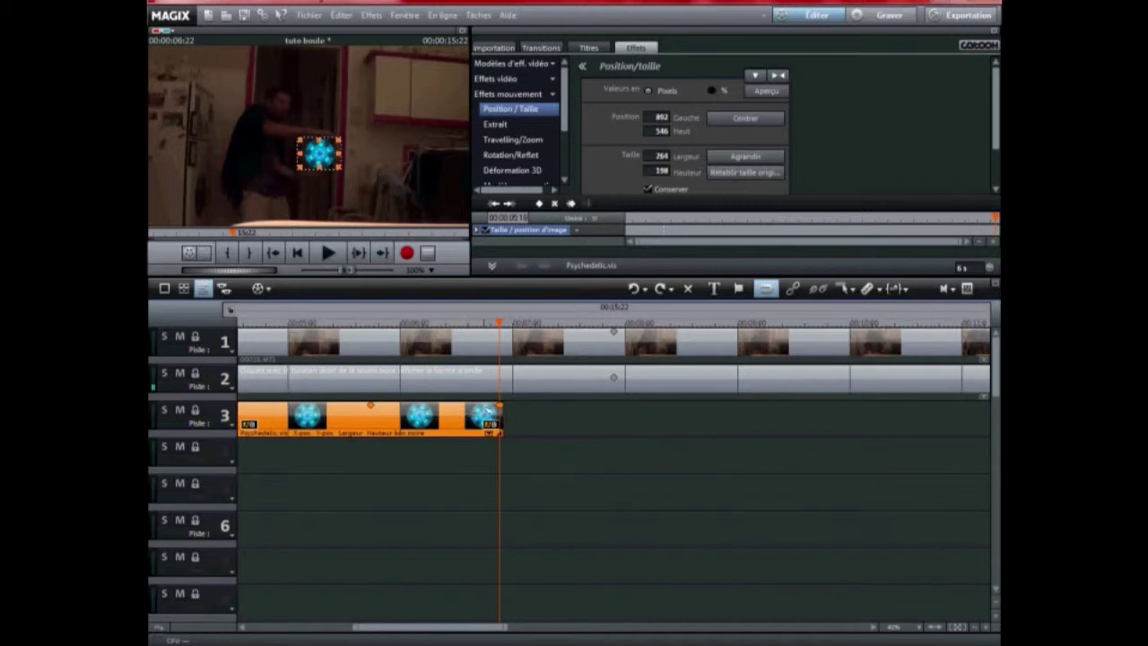
# Step: Extend the Psychedelic clip on track 3 to about 7.3 seconds, checking the ball against the actor's hands
pyautogui.moveTo(502, 421); pyautogui.dragTo(588, 421)
pyautogui.click(576, 326)
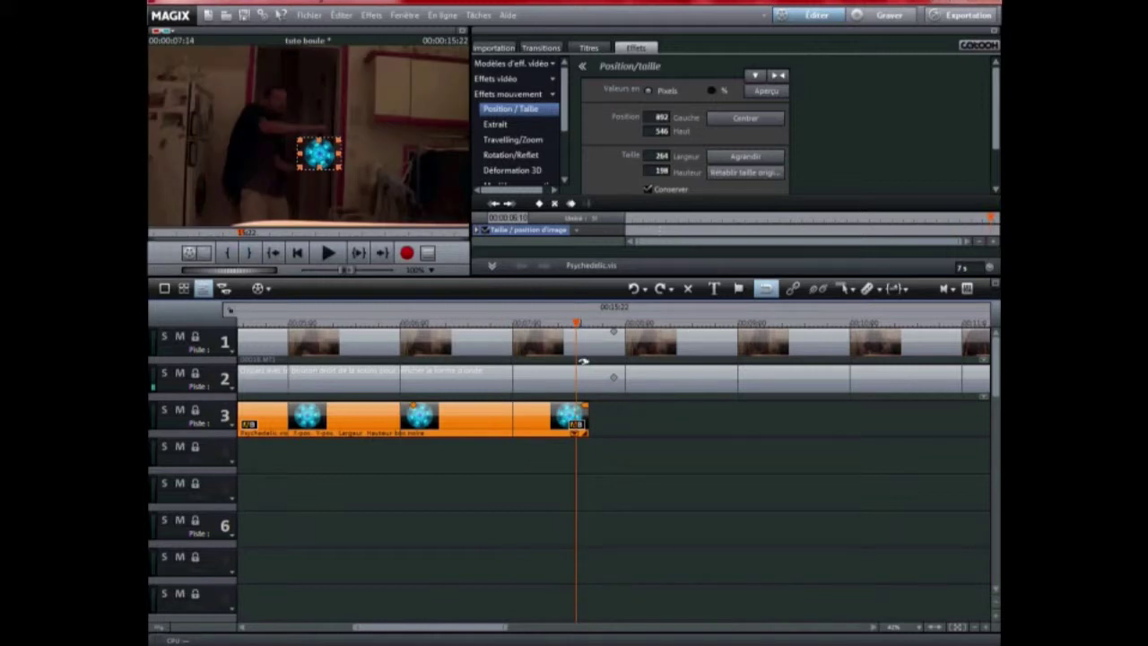
pyautogui.moveTo(586, 414); pyautogui.dragTo(550, 408)
pyautogui.click(539, 326)
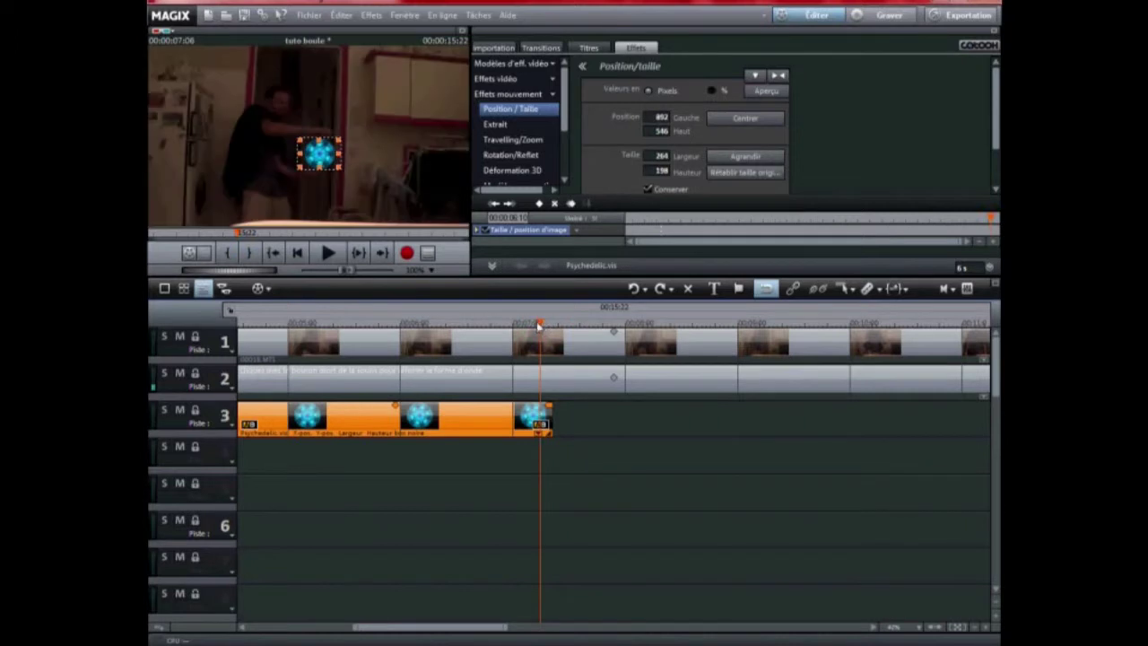
pyautogui.click(441, 493)
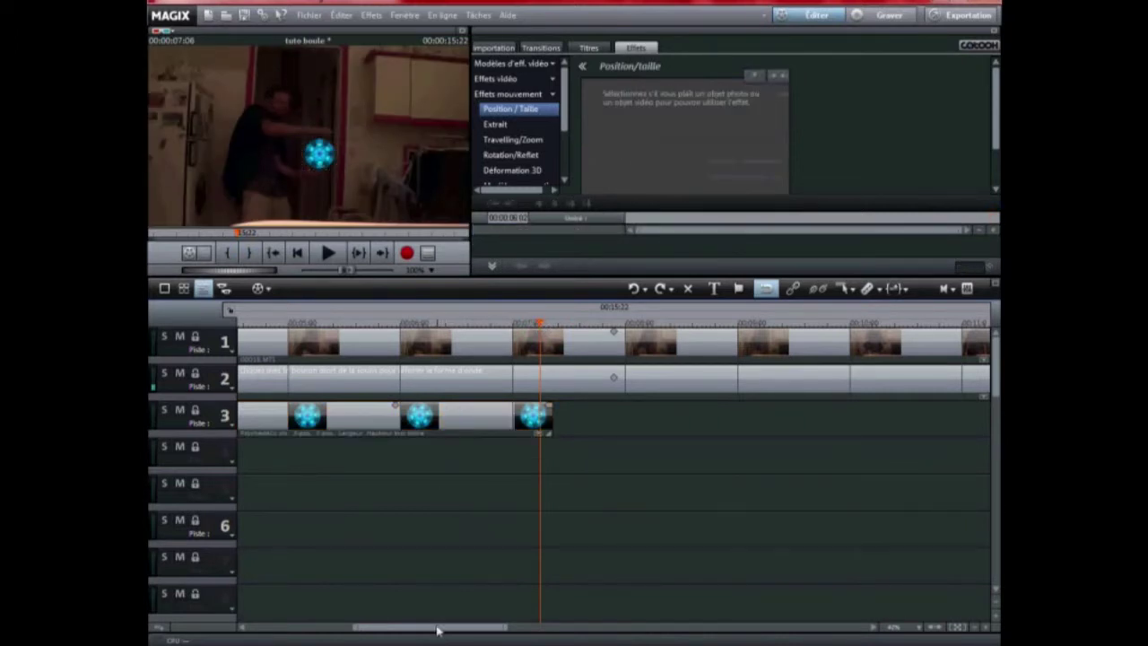
# Step: Move the second Psychedelic clip up to track 4, starting at about 00:07:12
pyautogui.moveTo(439, 630); pyautogui.dragTo(376, 628)
pyautogui.moveTo(381, 524); pyautogui.dragTo(920, 456)
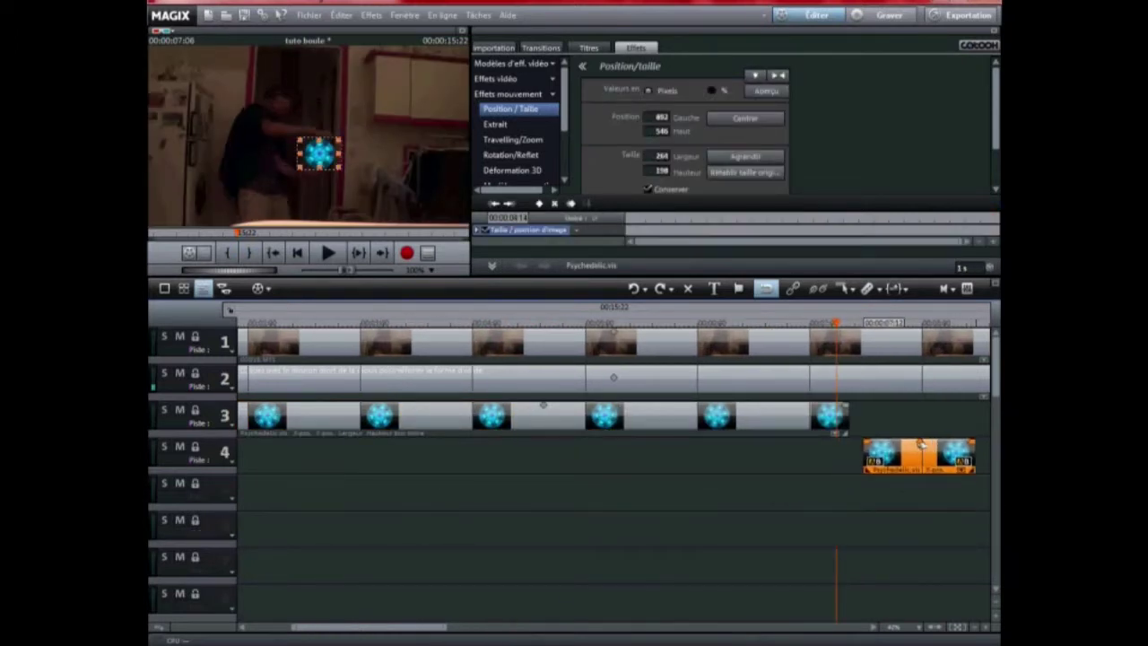
# Step: Play the sequence from the beginning to check the ball up to the end of the extended clip, and stop playback
pyautogui.moveTo(382, 633); pyautogui.dragTo(337, 633)
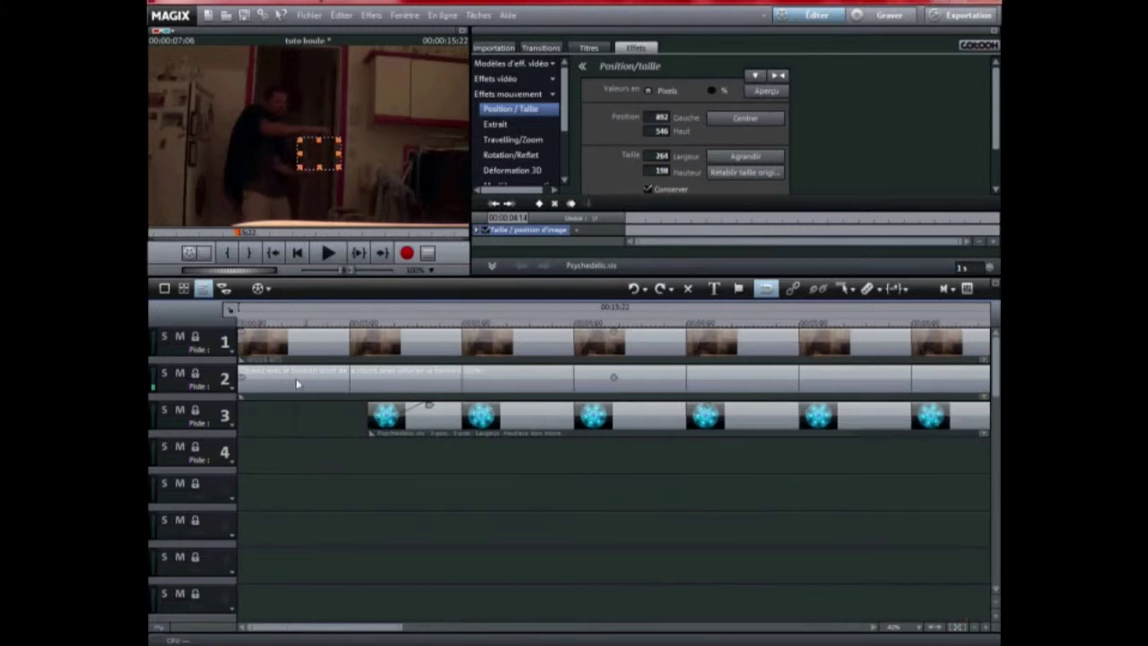
pyautogui.click(247, 325)
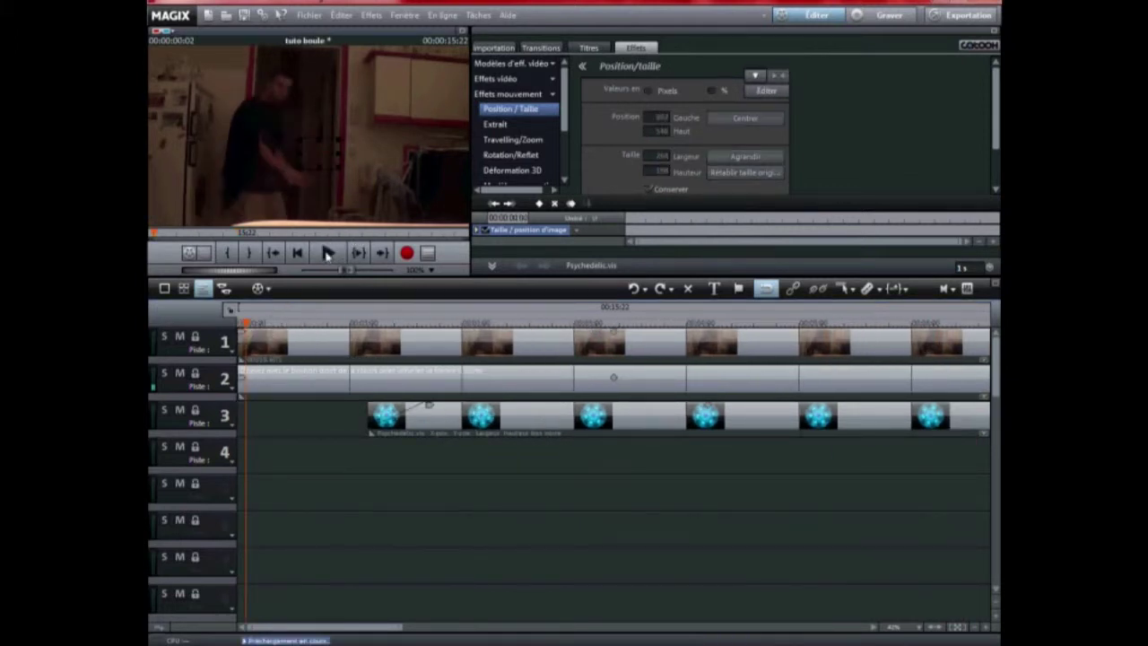
pyautogui.press('space')
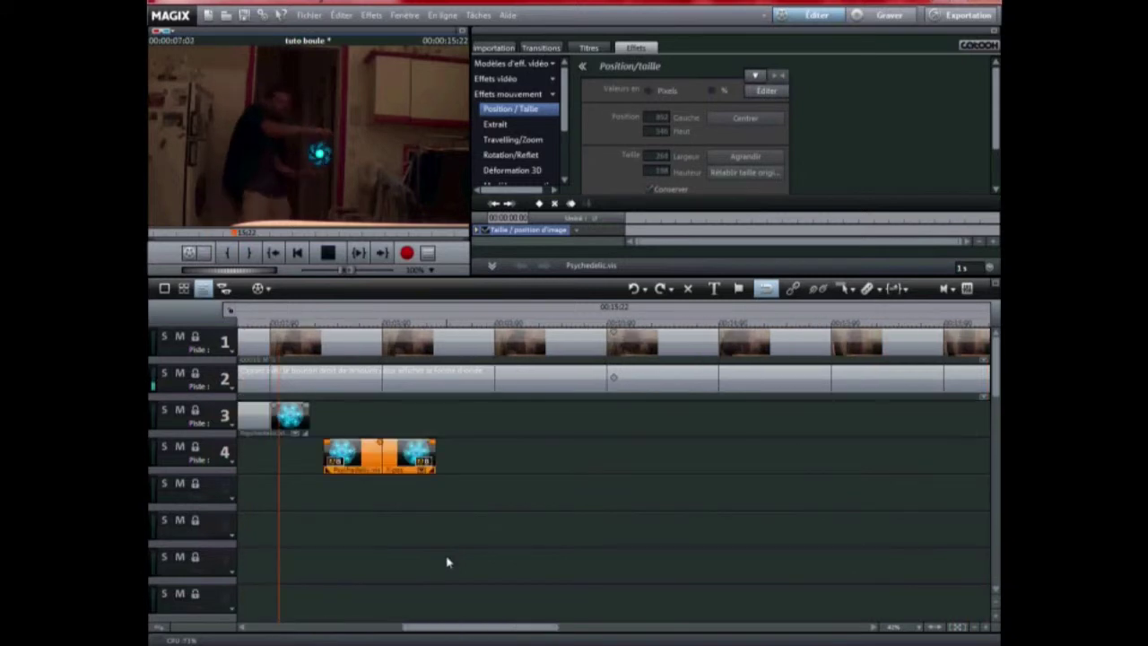
pyautogui.click(327, 254)
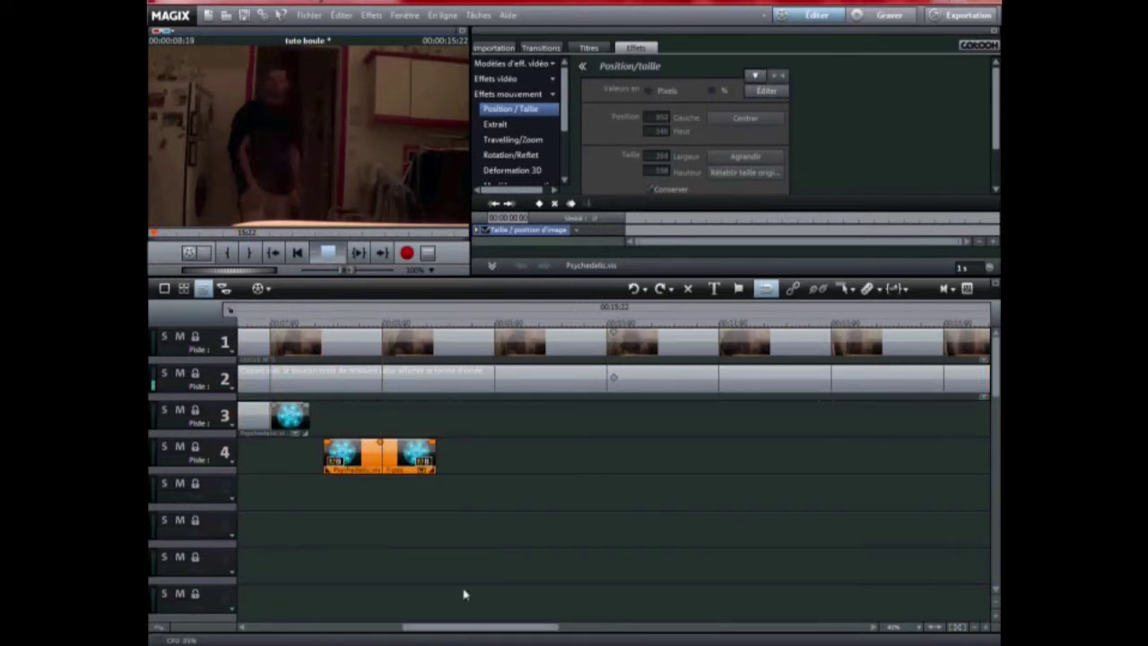
# Step: Shift the Psychedelic clip on track 4 to start at about 00:08:00 and shorten it to about four frames
pyautogui.moveTo(448, 629); pyautogui.dragTo(421, 631)
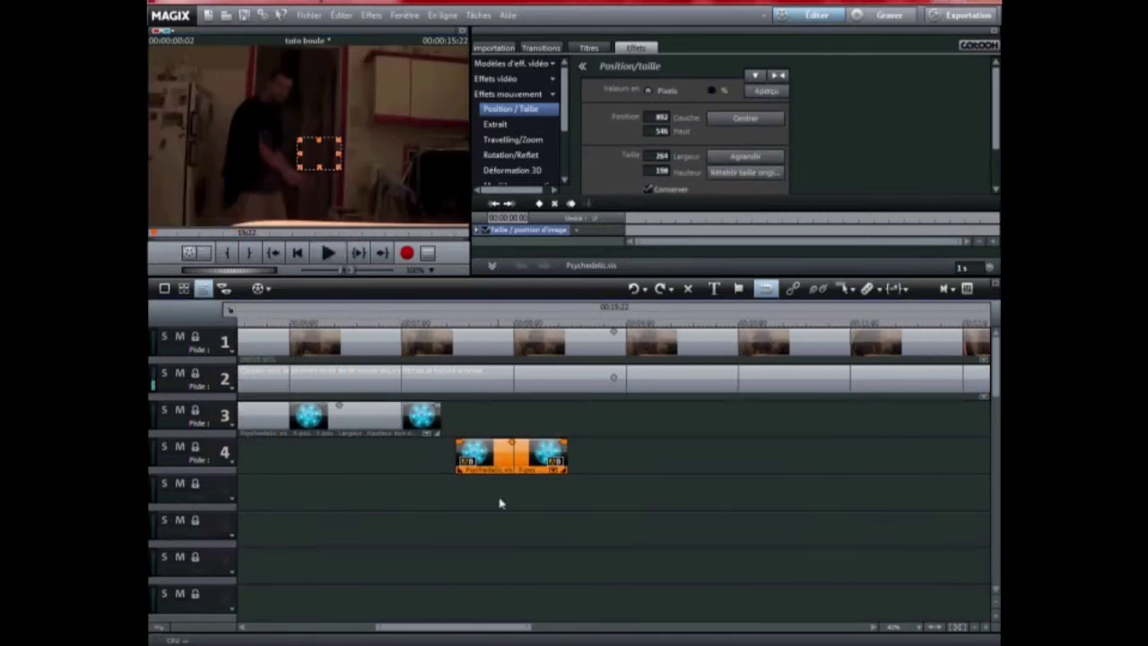
pyautogui.moveTo(492, 459); pyautogui.dragTo(554, 458)
pyautogui.moveTo(628, 461); pyautogui.dragTo(526, 454)
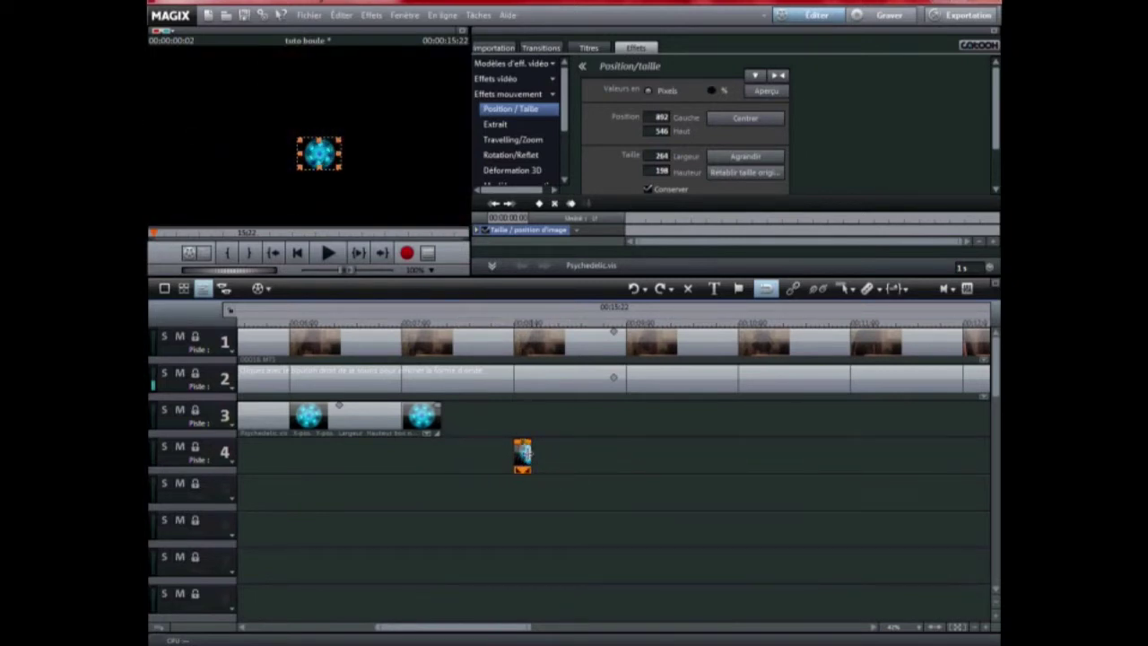
# Step: Find the end frame of the long clip and move the short Psychedelic clip directly behind it on track 3 at 00:07:09
pyautogui.click(475, 428)
pyautogui.click(430, 326)
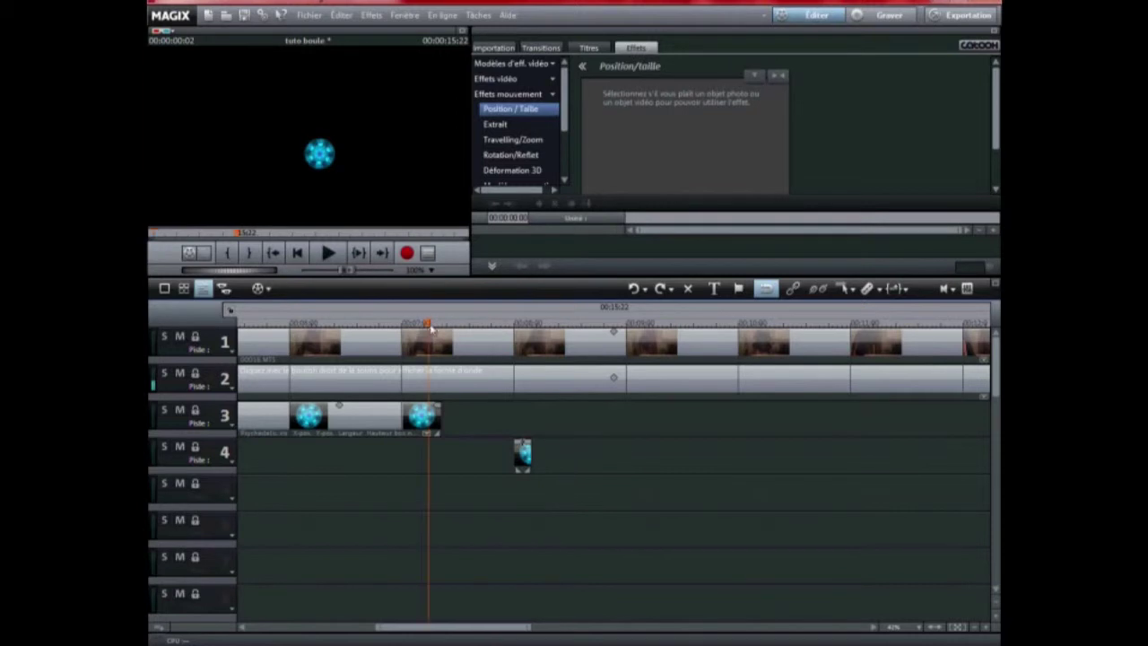
pyautogui.press('Right')
pyautogui.press('Right')
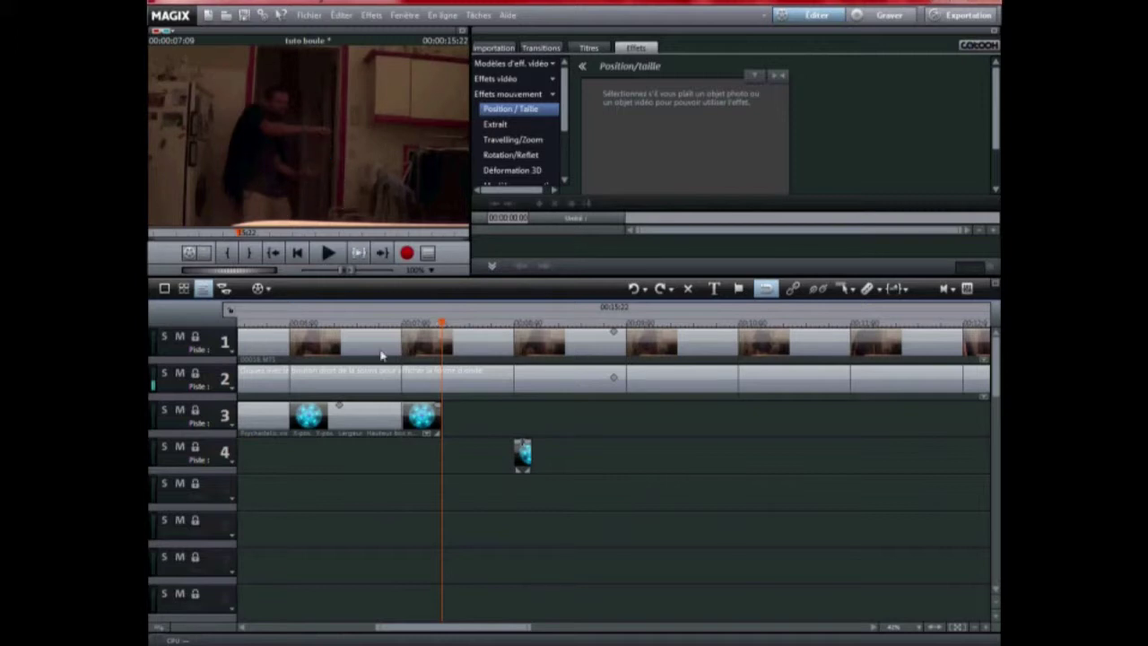
pyautogui.press('Left')
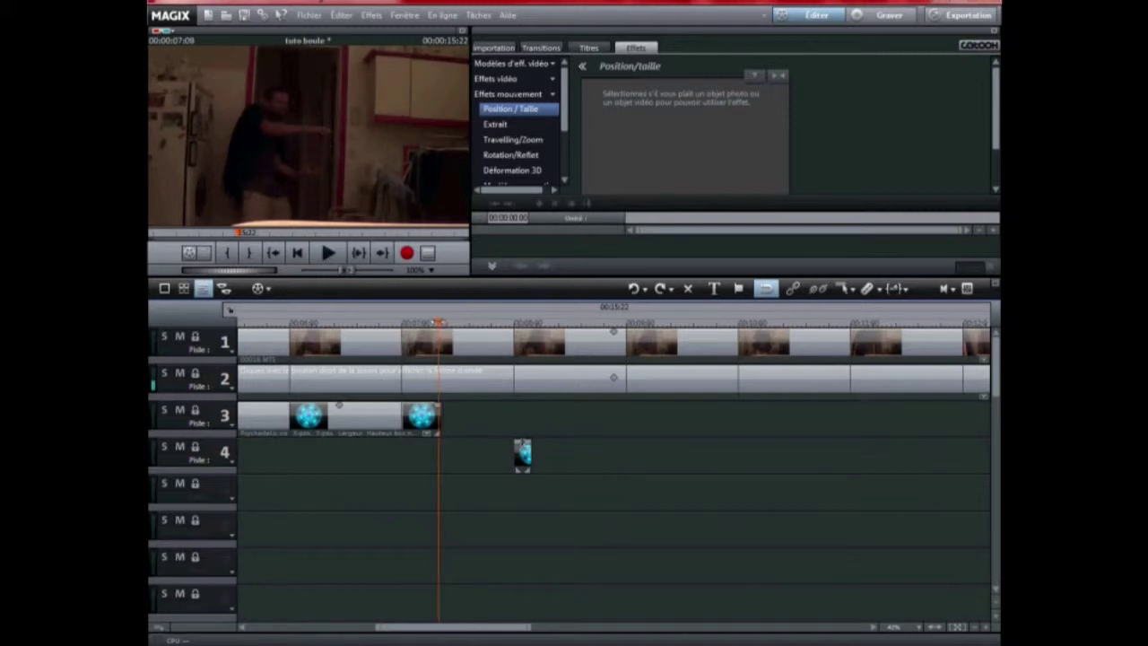
pyautogui.press('Right')
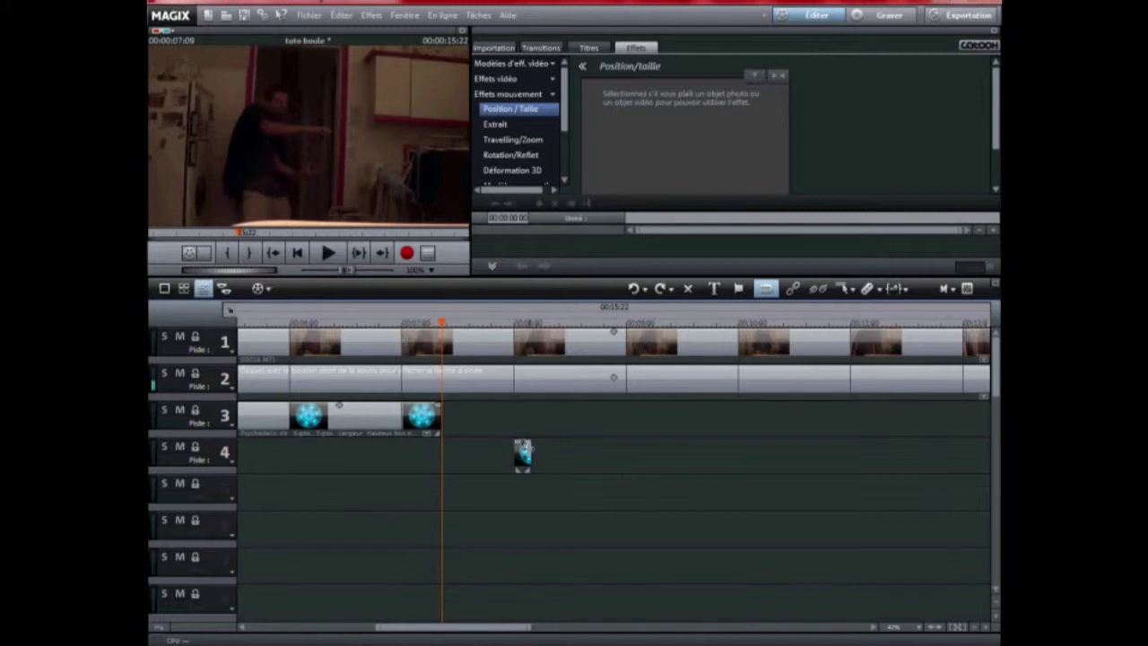
pyautogui.moveTo(523, 454); pyautogui.dragTo(452, 427)
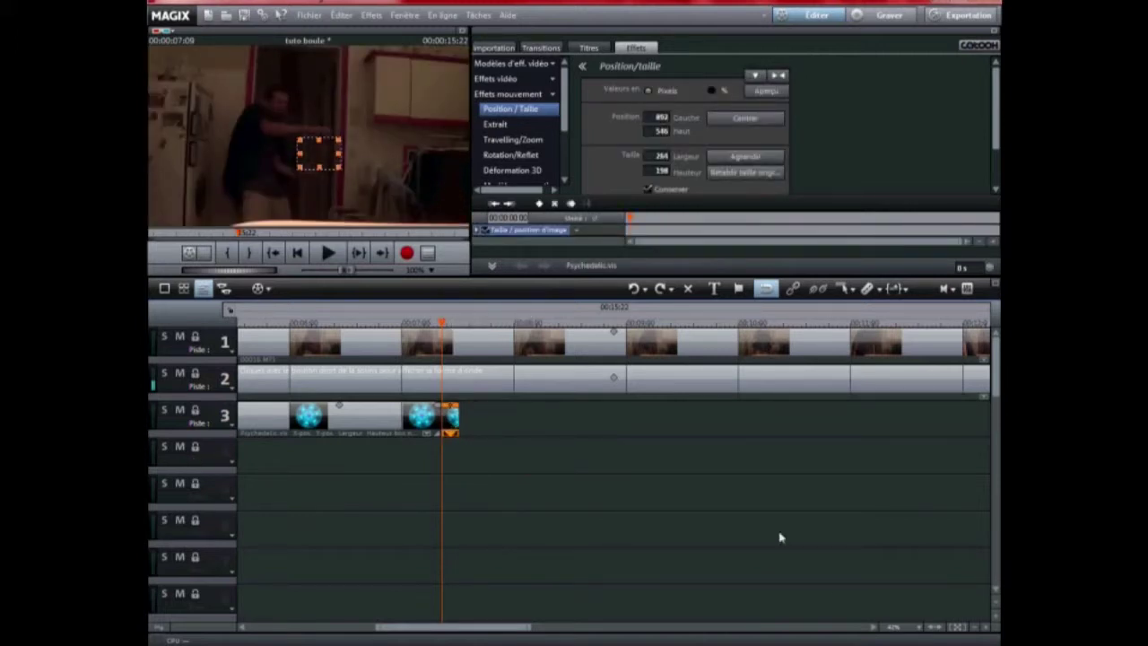
# Step: Trim the short Psychedelic clip, check it against the hand movement, and set its end to about 00:07:15
pyautogui.click(985, 628)
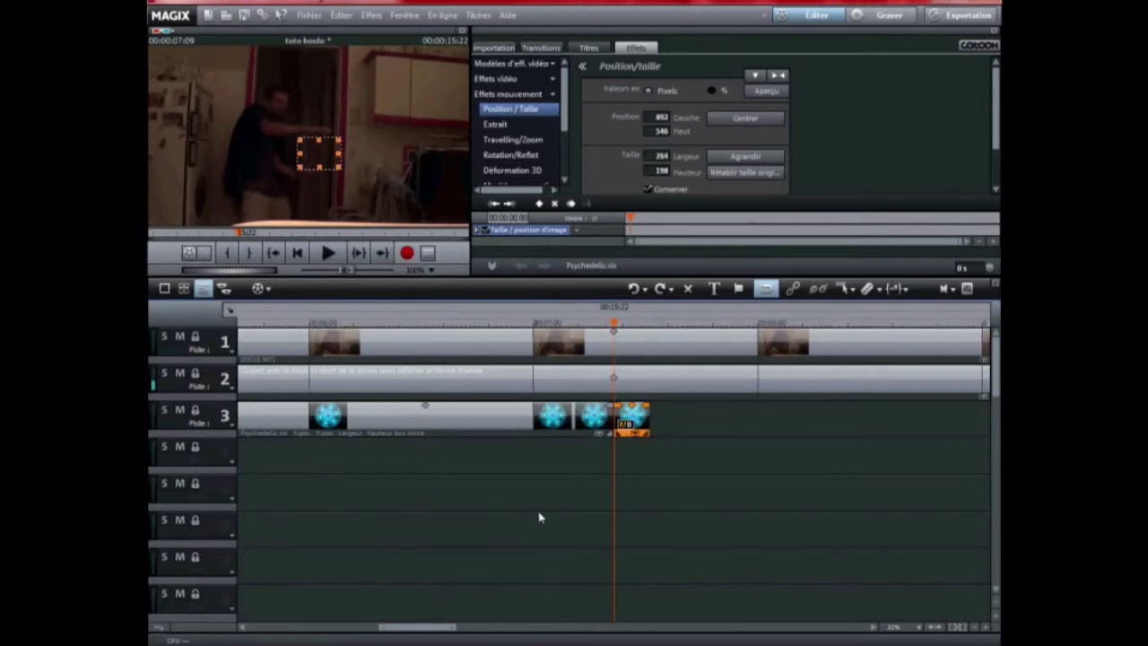
pyautogui.moveTo(647, 418); pyautogui.dragTo(627, 415)
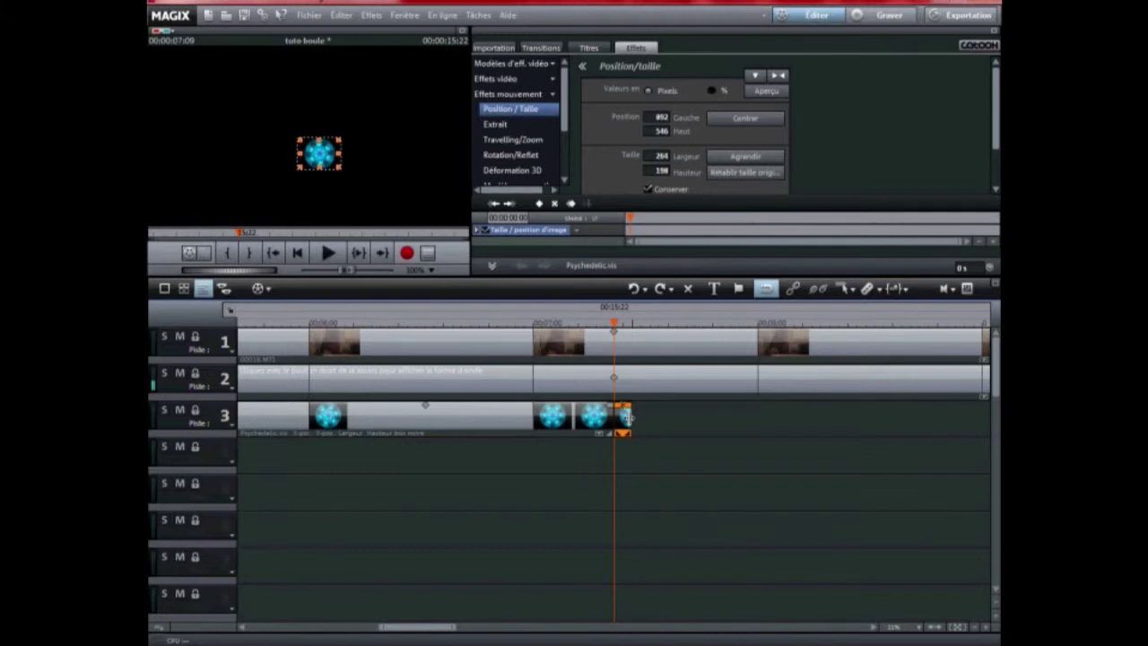
pyautogui.click(329, 254)
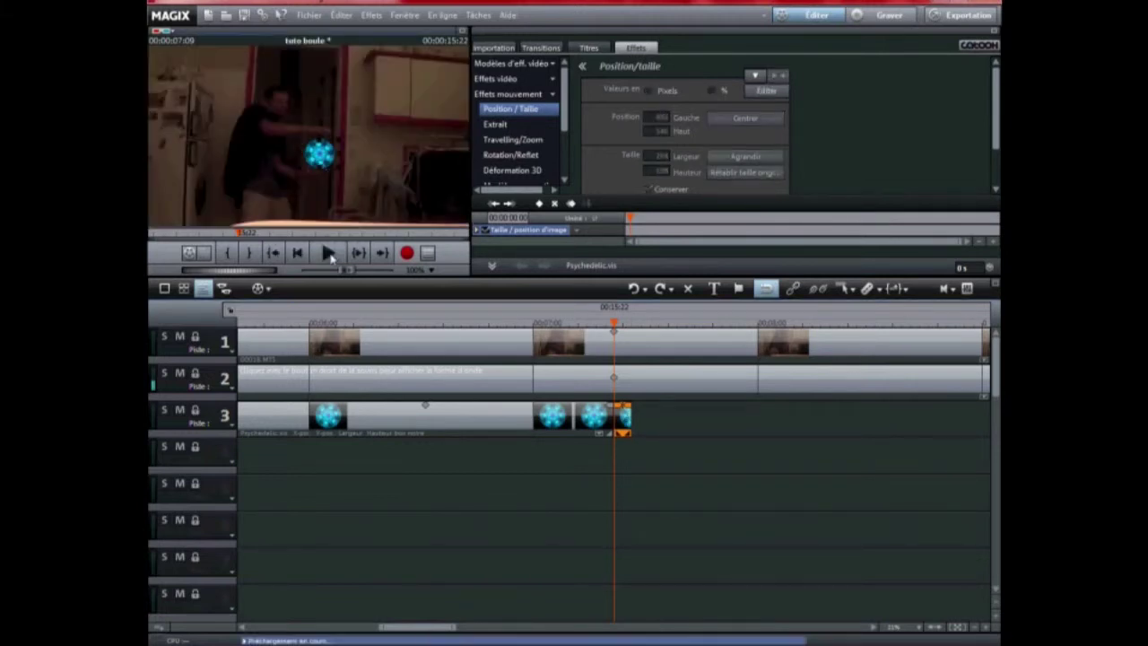
pyautogui.press('space')
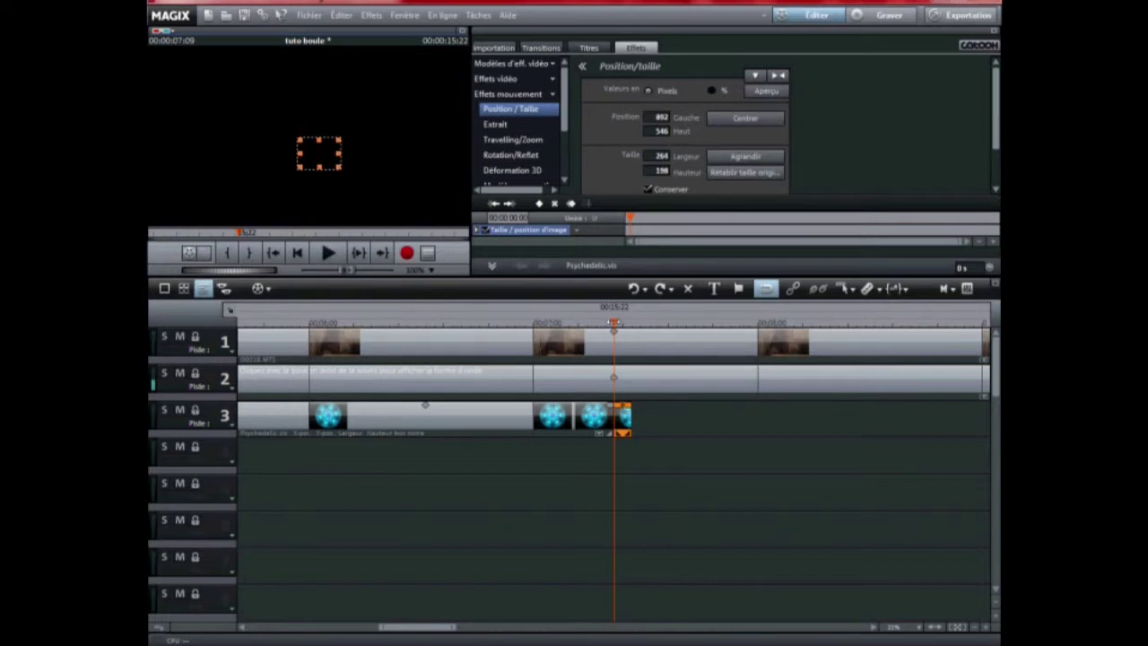
pyautogui.press('space')
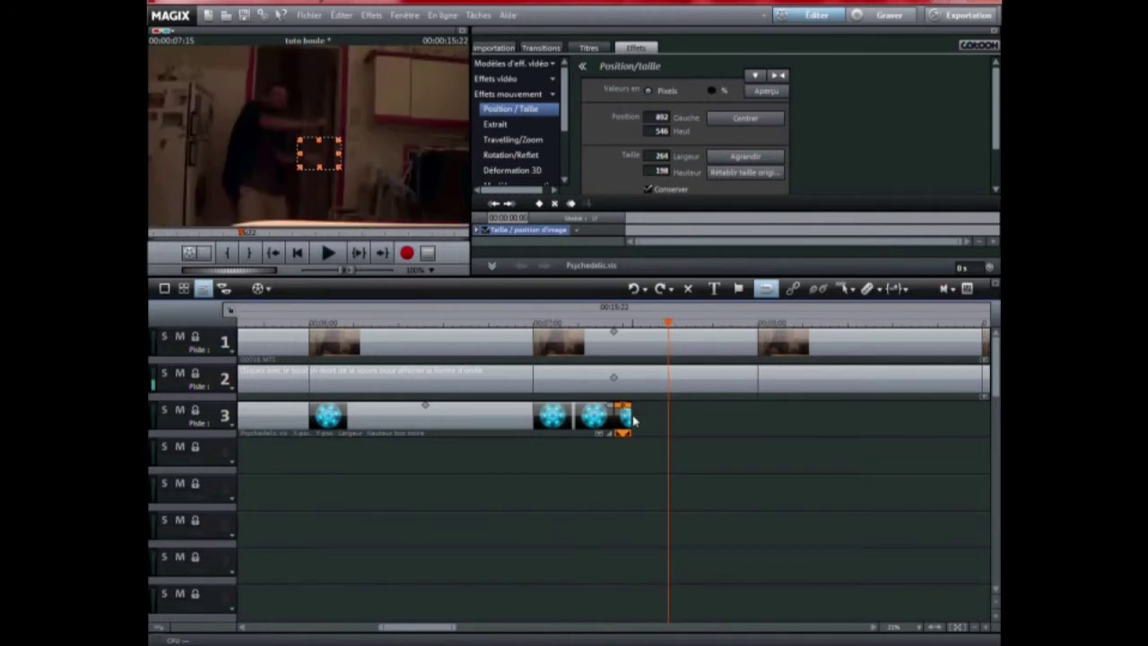
pyautogui.moveTo(625, 415); pyautogui.dragTo(668, 417)
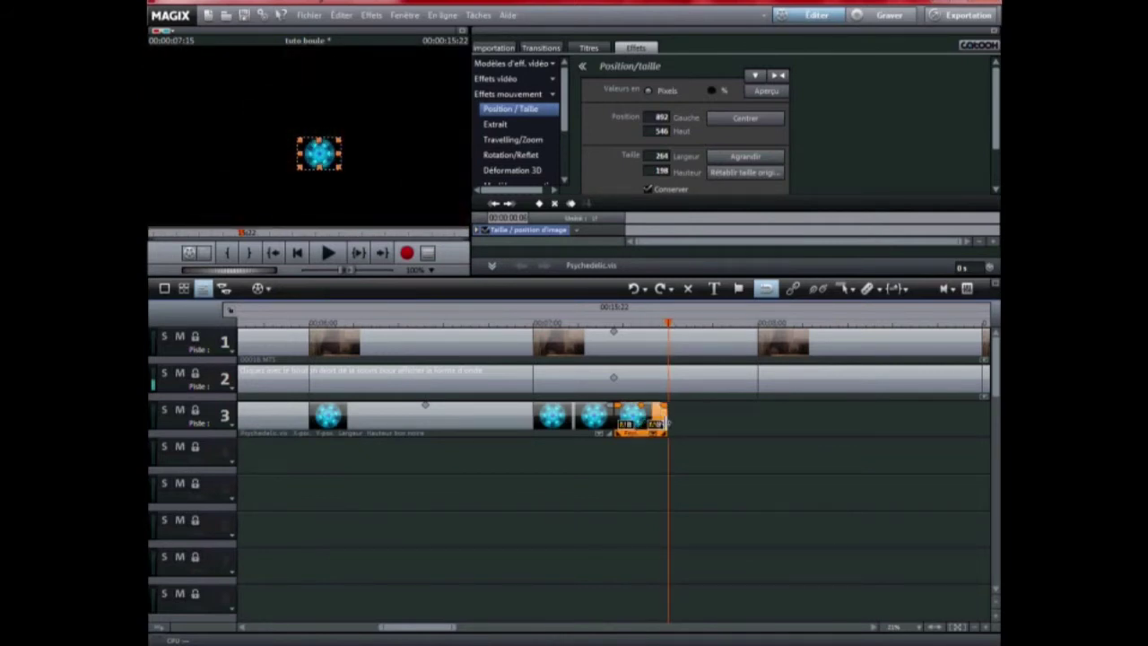
pyautogui.rightClick(686, 421)
pyautogui.click(705, 427)
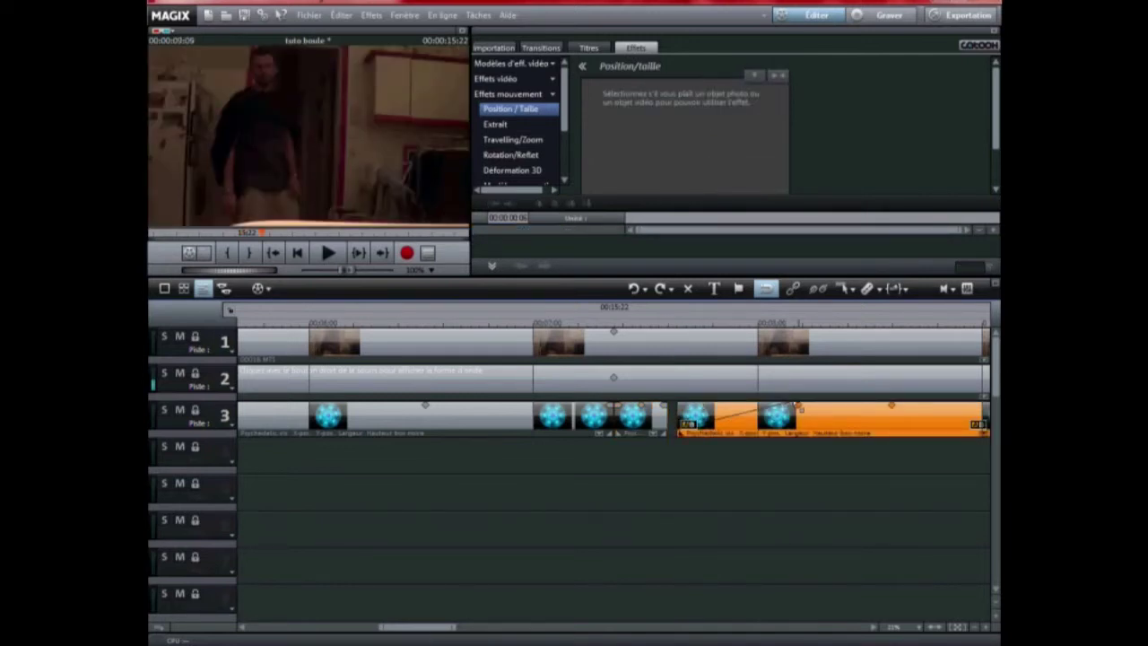
pyautogui.doubleClick(796, 408)
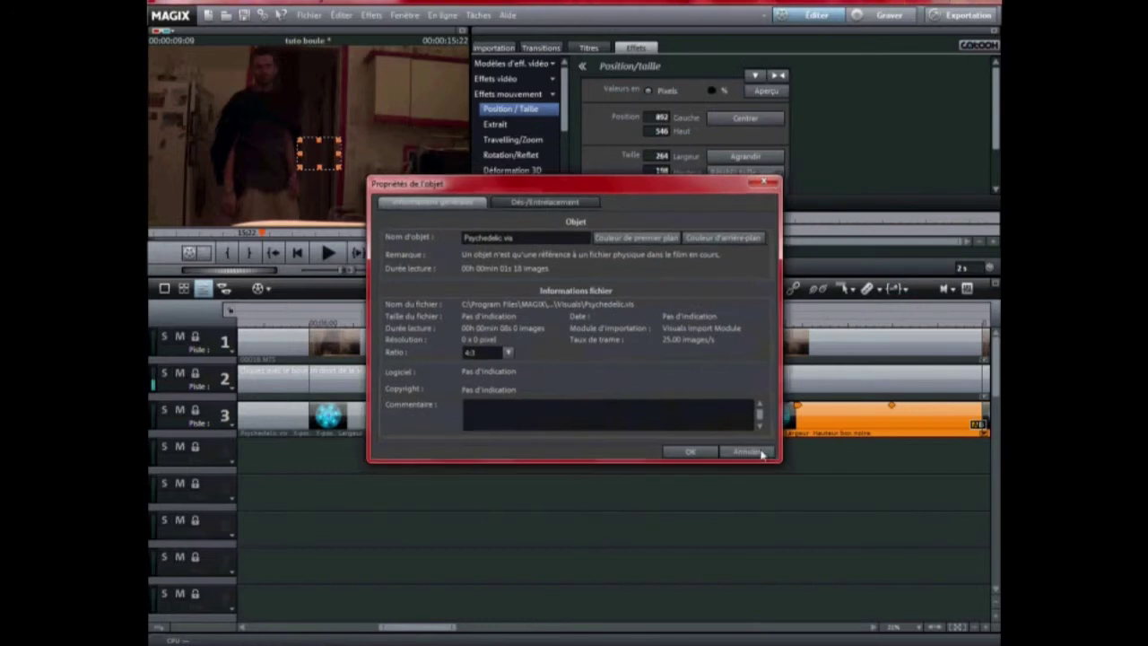
pyautogui.click(744, 451)
pyautogui.rightClick(844, 418)
pyautogui.click(789, 367)
# Step: Copy the short Psychedelic clip and paste the copy after it on track 3, ending at about 00:08:00
pyautogui.rightClick(639, 420)
pyautogui.click(708, 352)
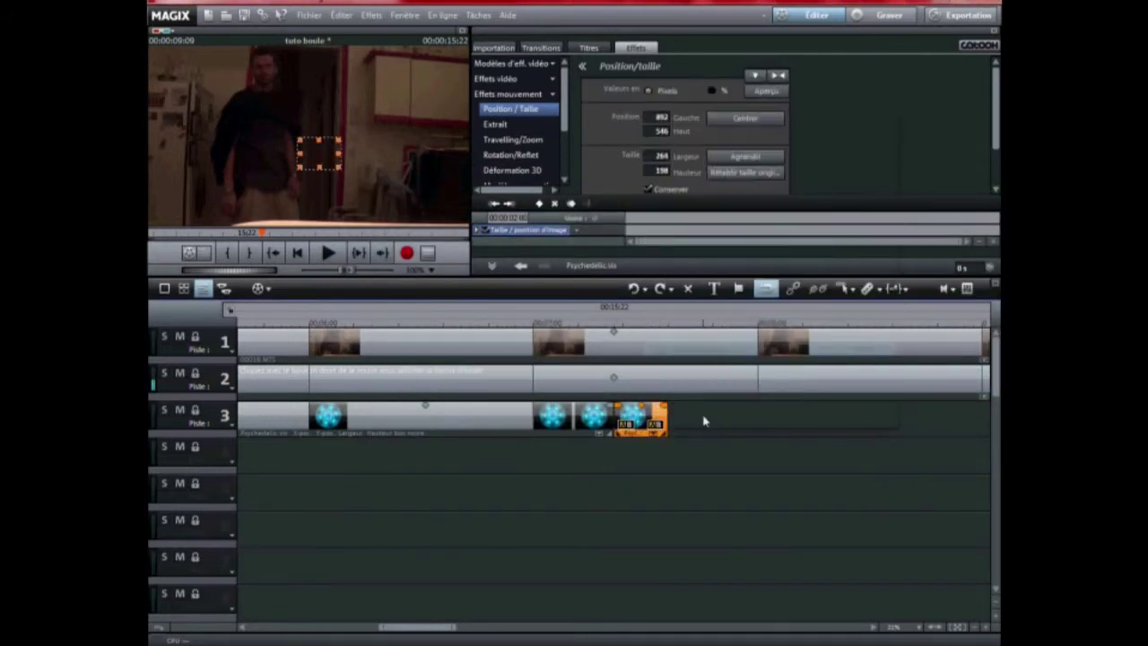
pyautogui.rightClick(704, 422)
pyautogui.click(735, 431)
# Step: Find the frame where the hands move and trim the first short Psychedelic clip's end to 00:07:12
pyautogui.moveTo(434, 628); pyautogui.dragTo(450, 628)
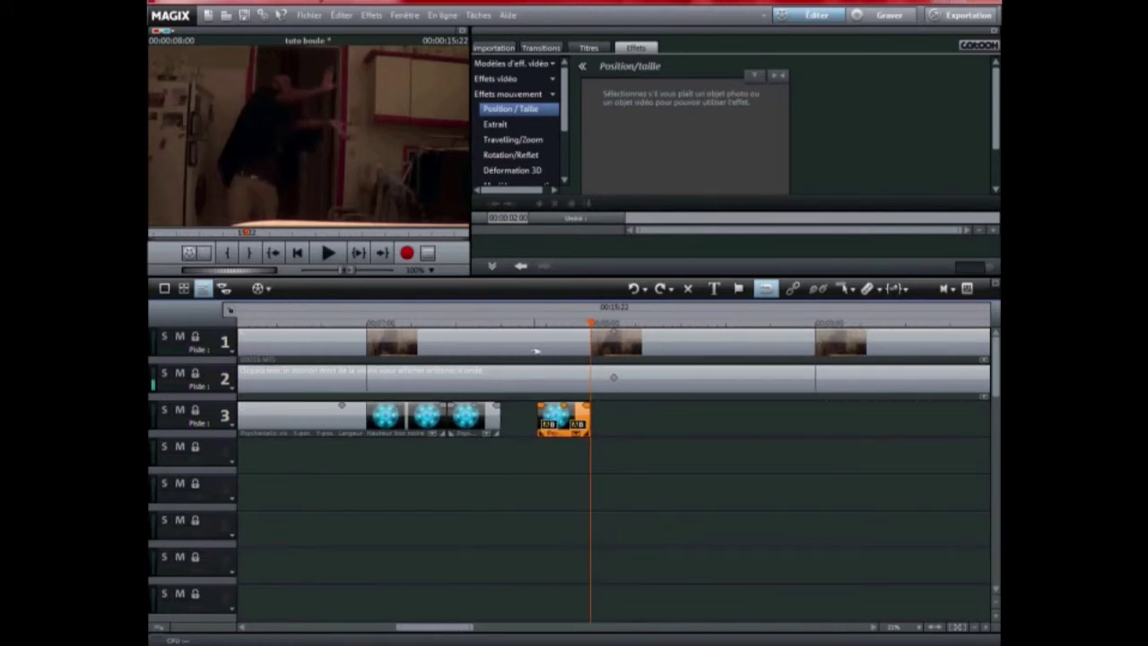
pyautogui.click(491, 325)
pyautogui.moveTo(491, 325)
pyautogui.mouseDown()
pyautogui.moveTo(501, 324)
pyautogui.moveTo(453, 323)
pyautogui.moveTo(473, 323)
pyautogui.mouseUp()
pyautogui.moveTo(498, 419); pyautogui.dragTo(474, 419)
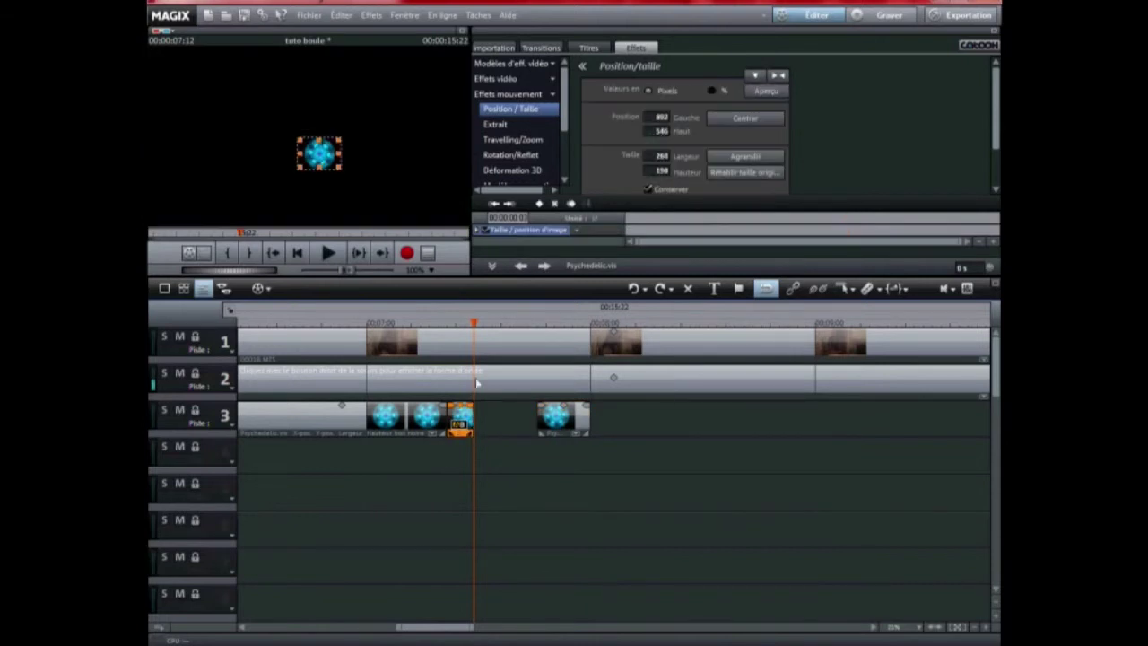
# Step: Fit the pasted clip directly behind the first short one, ending at 00:07:14, and shift its ball up and right to horizontal position 924
pyautogui.moveTo(474, 323); pyautogui.dragTo(500, 323)
pyautogui.moveTo(567, 418); pyautogui.dragTo(485, 416)
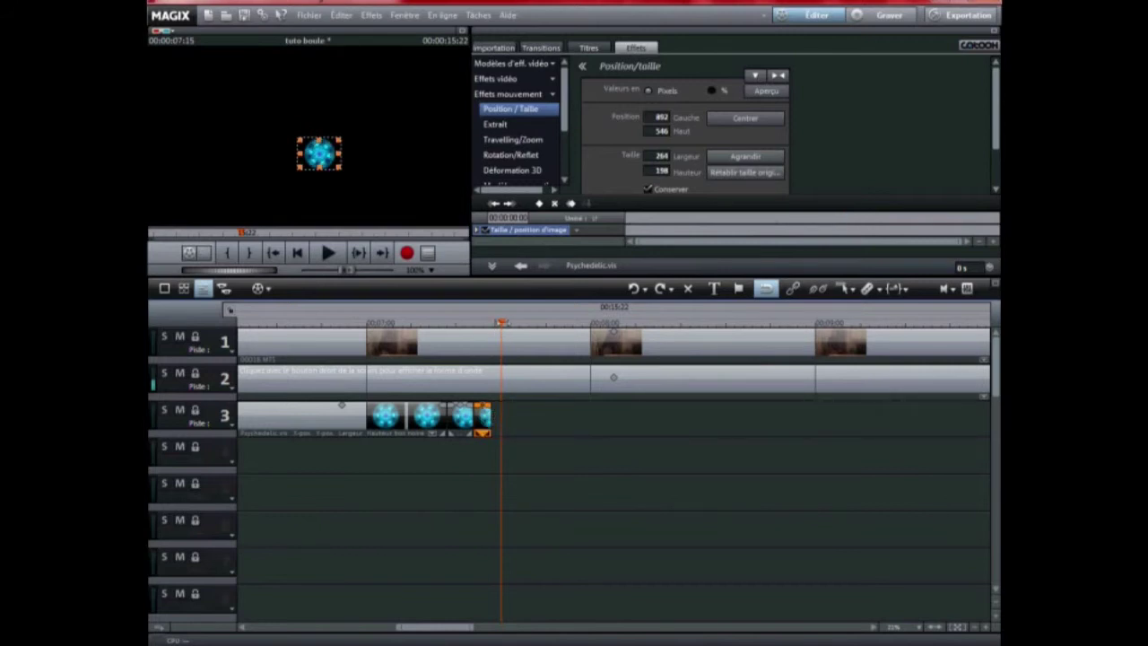
pyautogui.click(490, 321)
pyautogui.moveTo(490, 321); pyautogui.dragTo(491, 321)
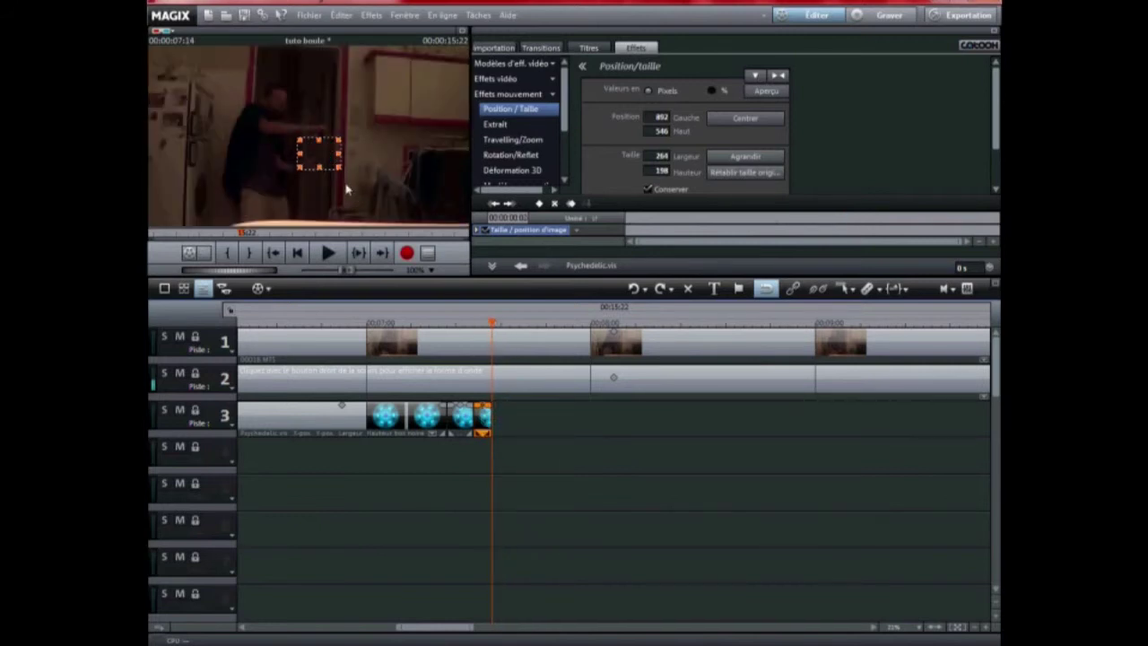
pyautogui.moveTo(324, 163); pyautogui.dragTo(328, 151)
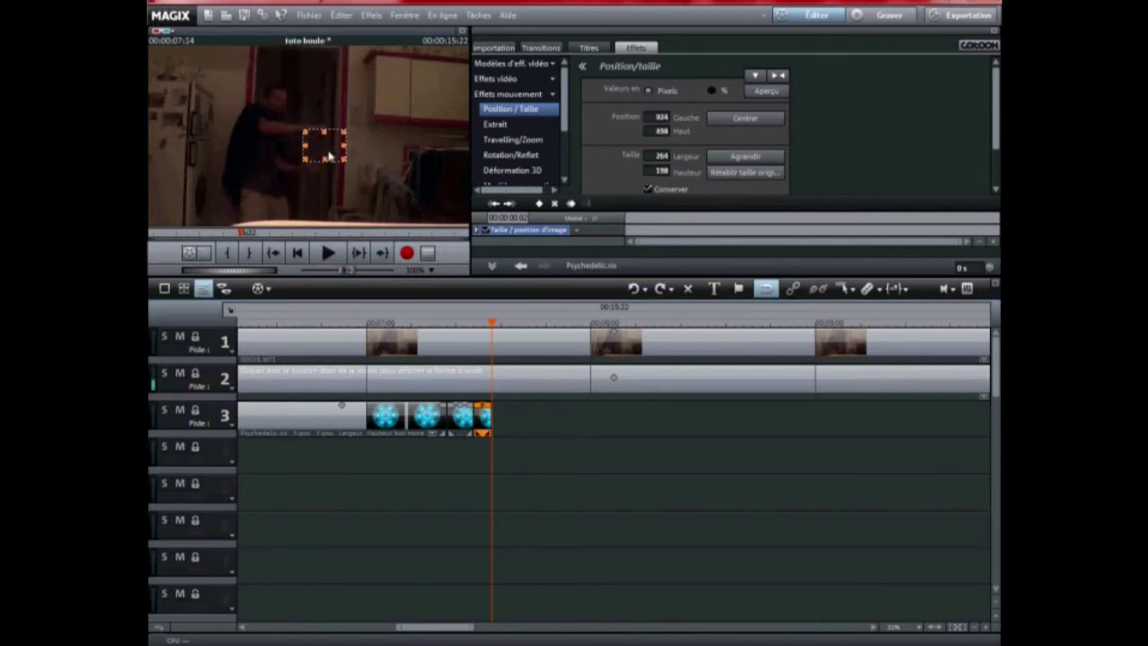
# Step: Paste another copy of the short Psychedelic clip and place it directly behind the last one on track 3 at about 00:07:14
pyautogui.rightClick(530, 420)
pyautogui.click(555, 435)
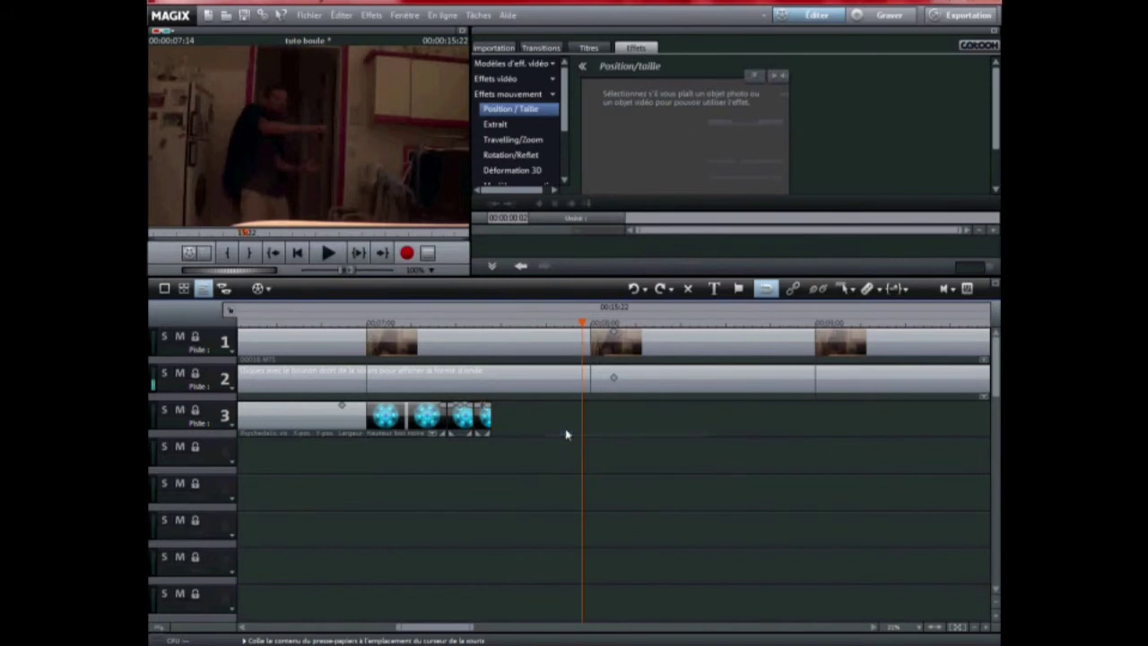
pyautogui.moveTo(559, 425); pyautogui.dragTo(523, 424)
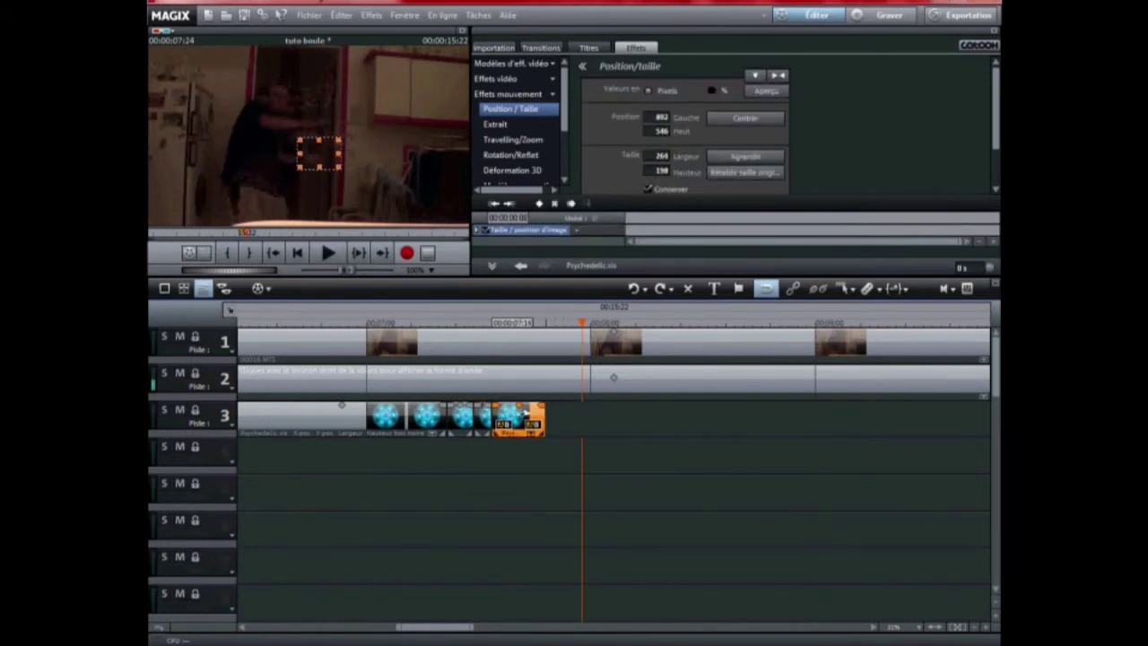
# Step: Trim the newest clip's end to about 00:07:16 and move its ball to position 924 horizontal, 482 vertical between the hands
pyautogui.click(491, 325)
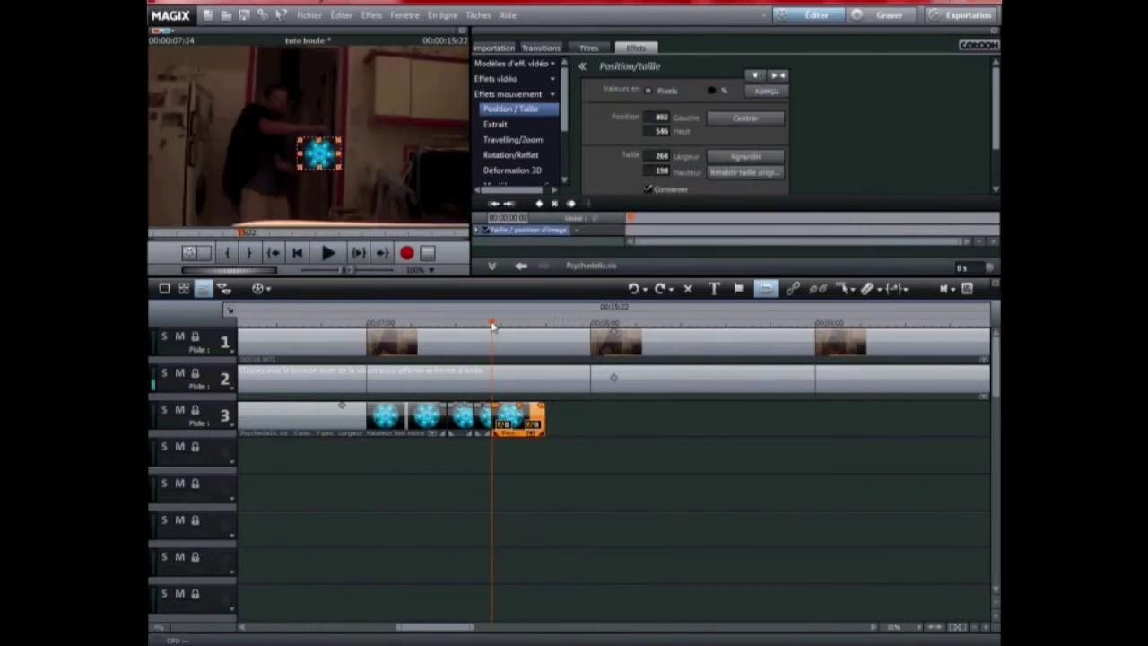
pyautogui.press('space')
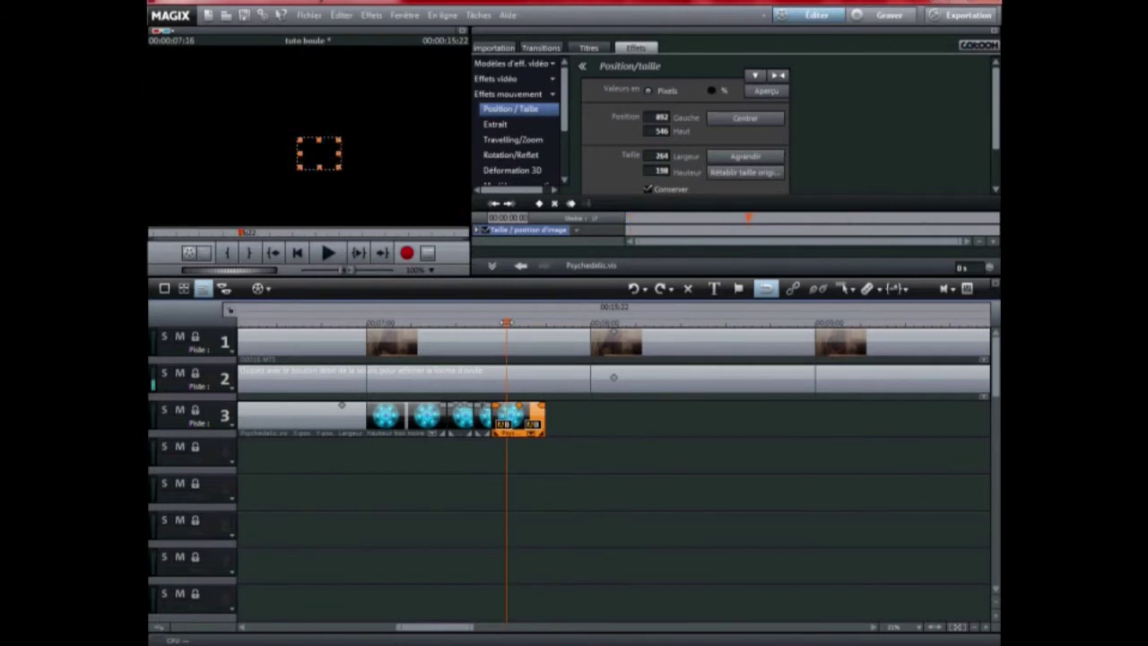
pyautogui.moveTo(535, 426); pyautogui.dragTo(508, 415)
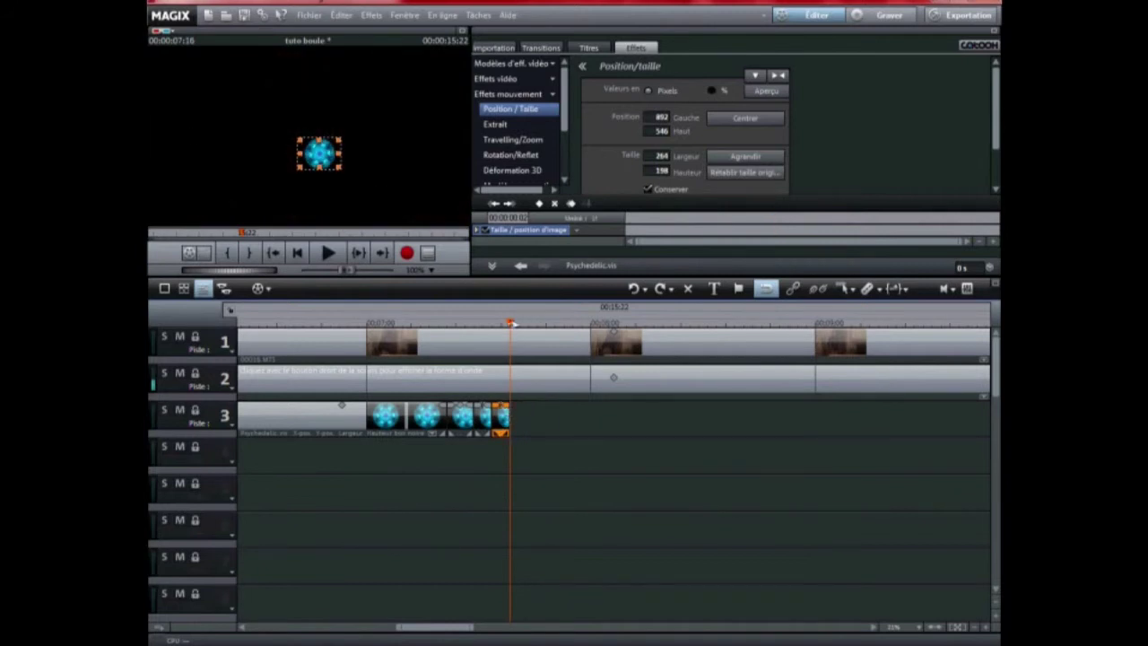
pyautogui.press('Left')
pyautogui.moveTo(336, 159); pyautogui.dragTo(339, 149)
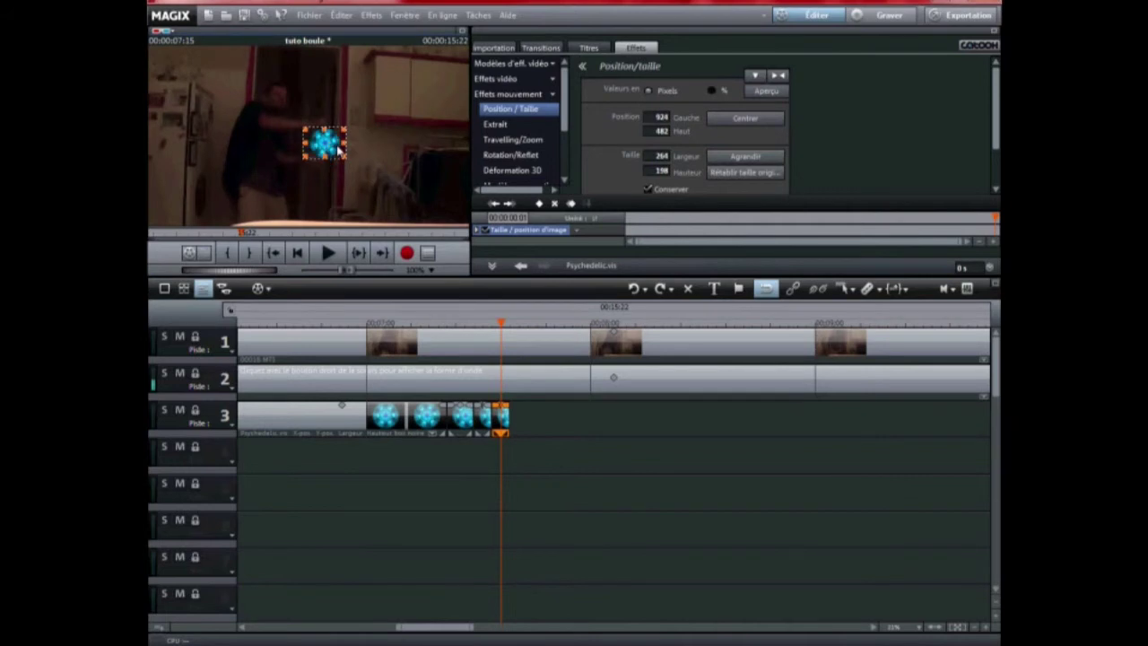
# Step: Paste another short Psychedelic clip directly behind the last one at about 00:07:16 and move its ball up and right to vertical position 418
pyautogui.rightClick(541, 412)
pyautogui.click(574, 422)
pyautogui.moveTo(565, 415); pyautogui.dragTo(525, 414)
pyautogui.click(518, 329)
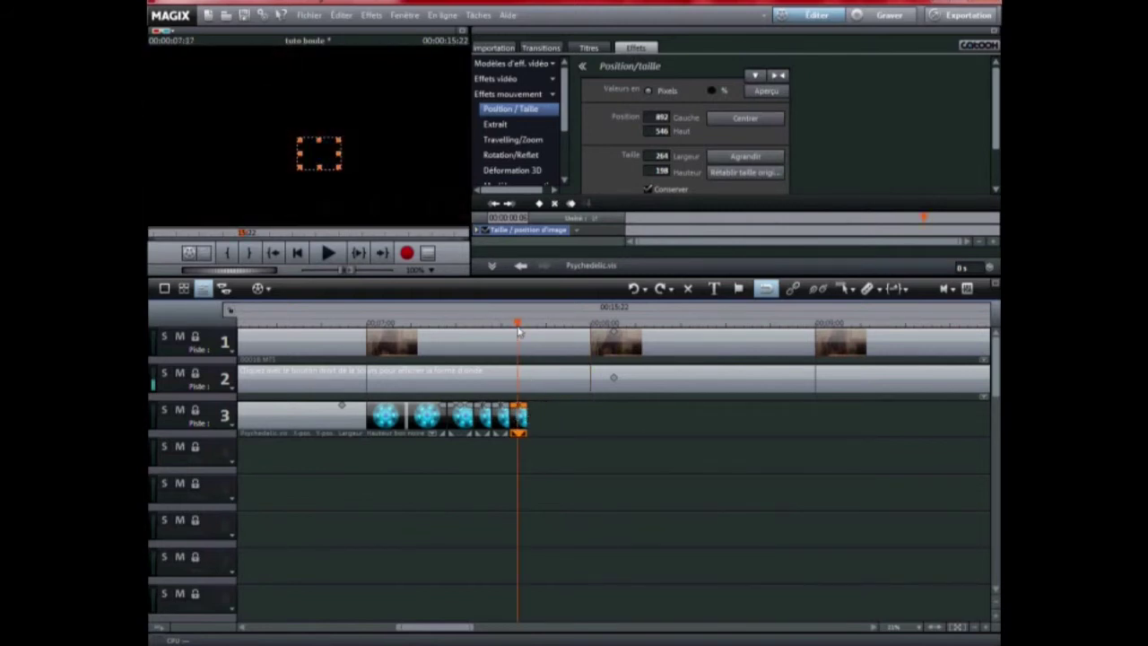
pyautogui.click(512, 329)
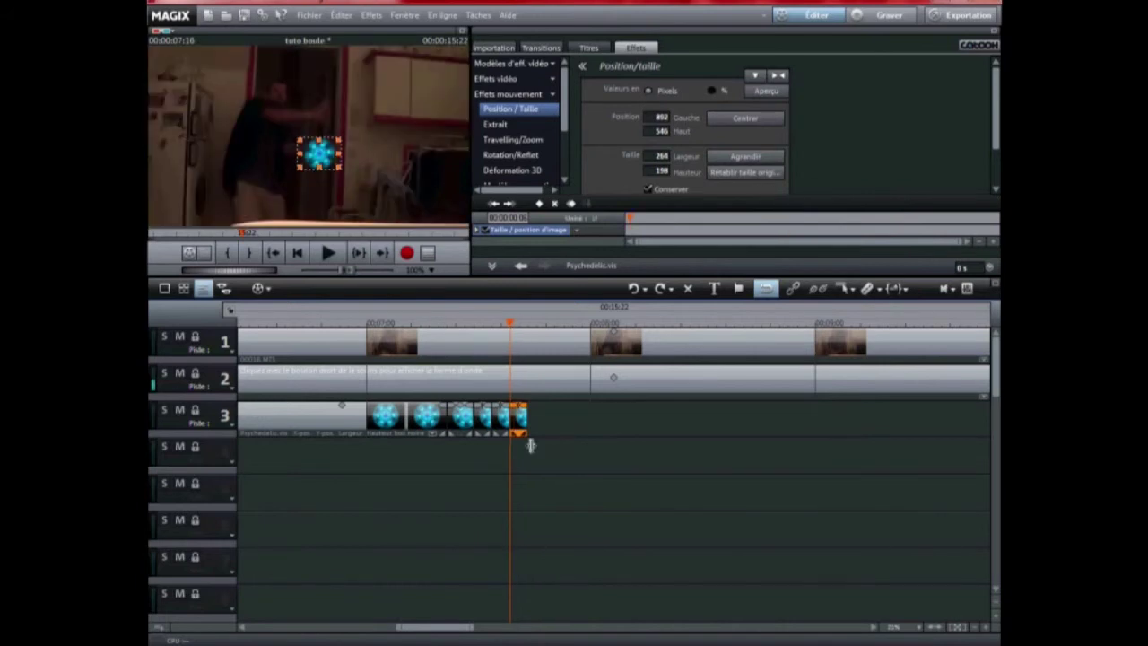
pyautogui.moveTo(326, 159); pyautogui.dragTo(341, 139)
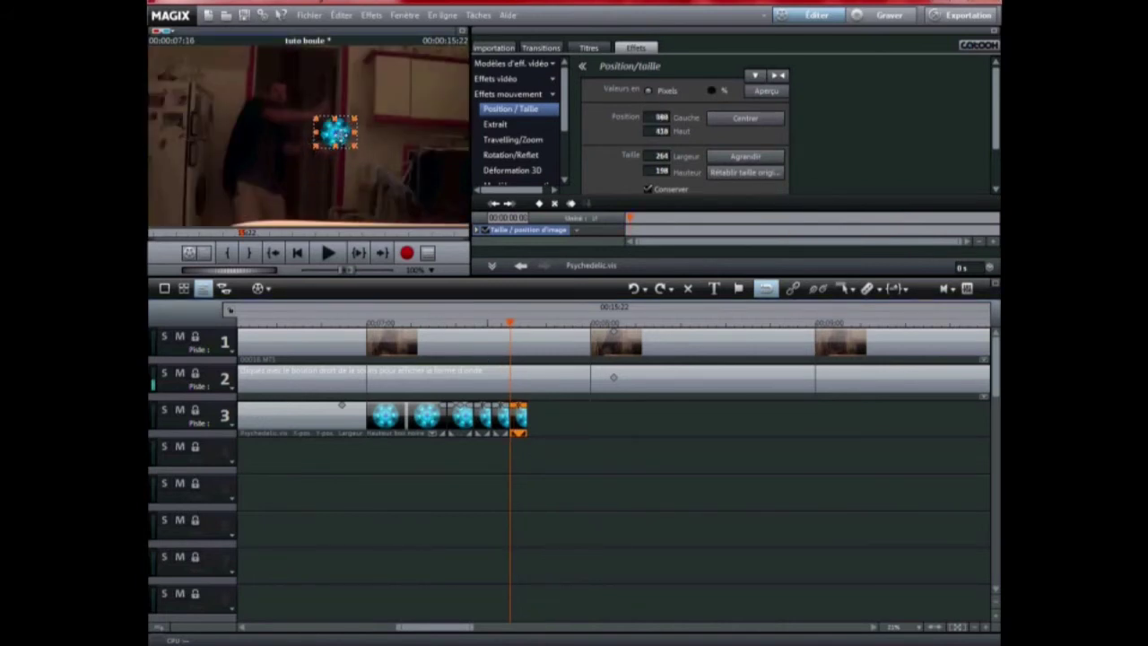
# Step: Add another short Psychedelic copy at the end of the track 3 chain and move its ball to about 1104 horizontal, 250 vertical
pyautogui.rightClick(580, 420)
pyautogui.click(607, 430)
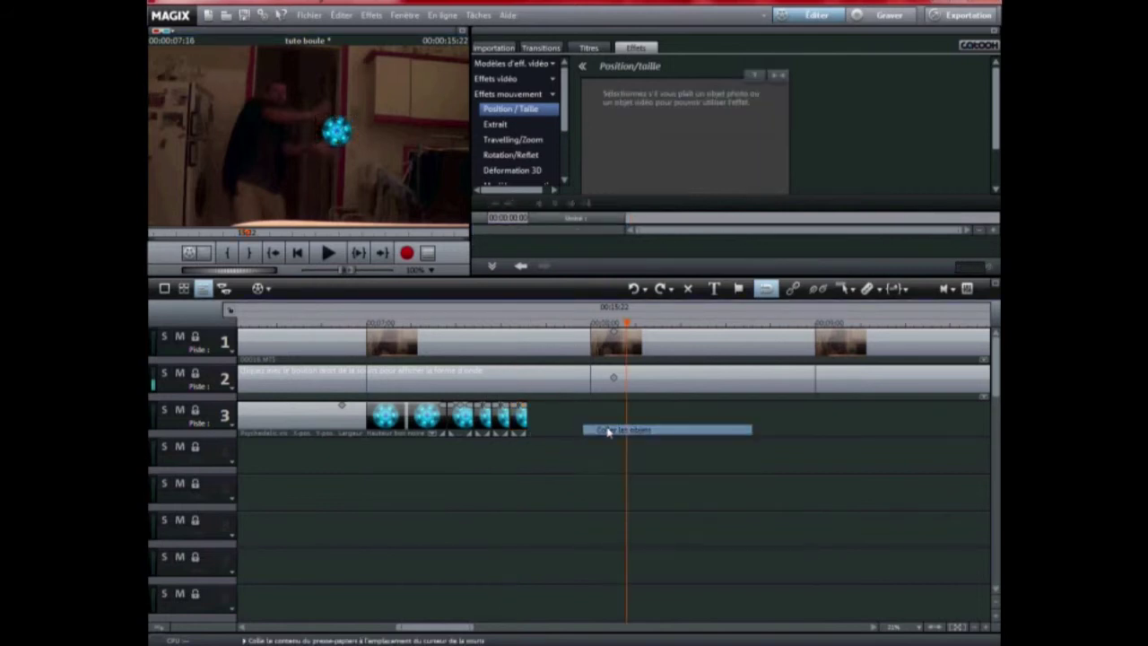
pyautogui.moveTo(603, 415); pyautogui.dragTo(541, 415)
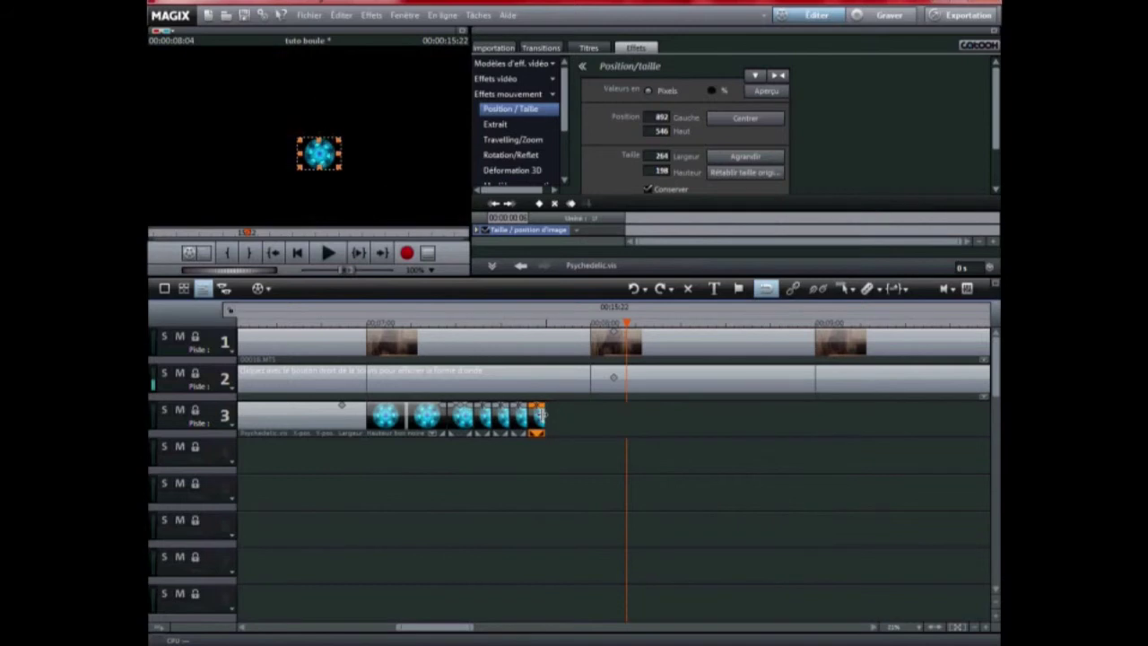
pyautogui.click(537, 324)
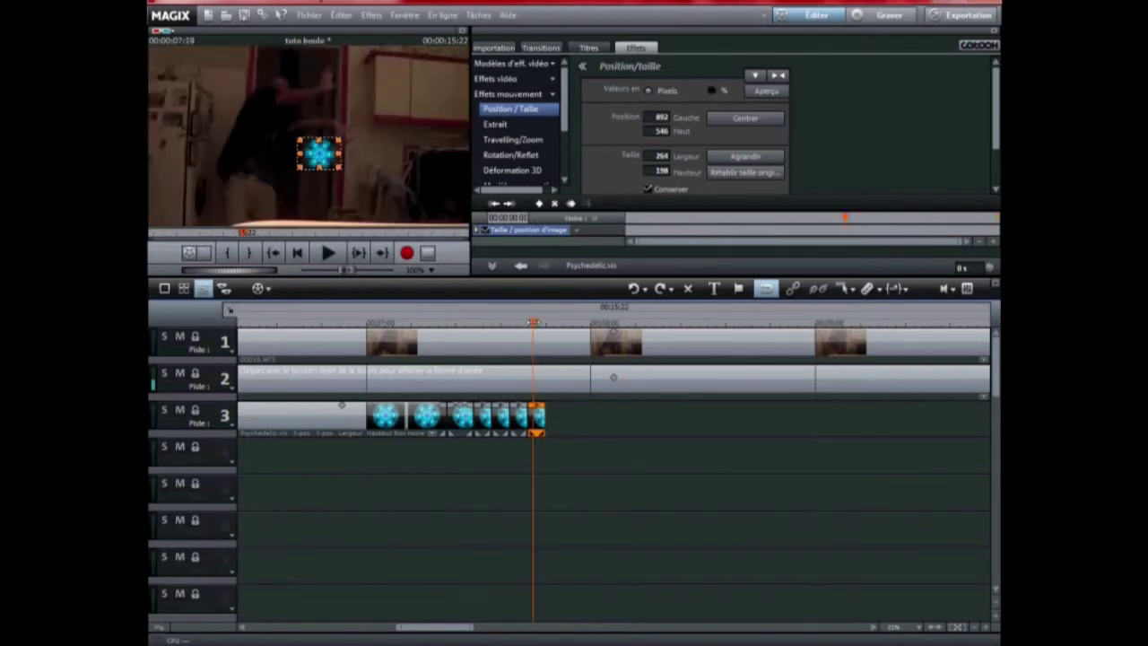
pyautogui.moveTo(316, 159); pyautogui.dragTo(356, 114)
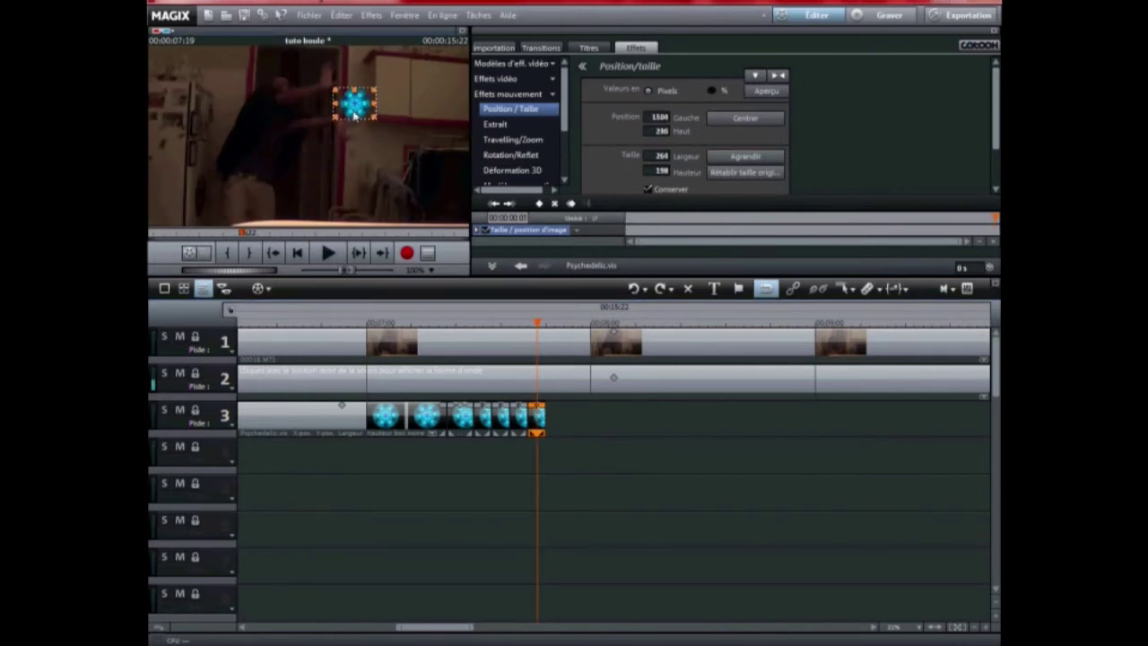
# Step: Play back the chained ball clips from 00:07:08 to check how they follow the hands
pyautogui.click(632, 580)
pyautogui.click(437, 328)
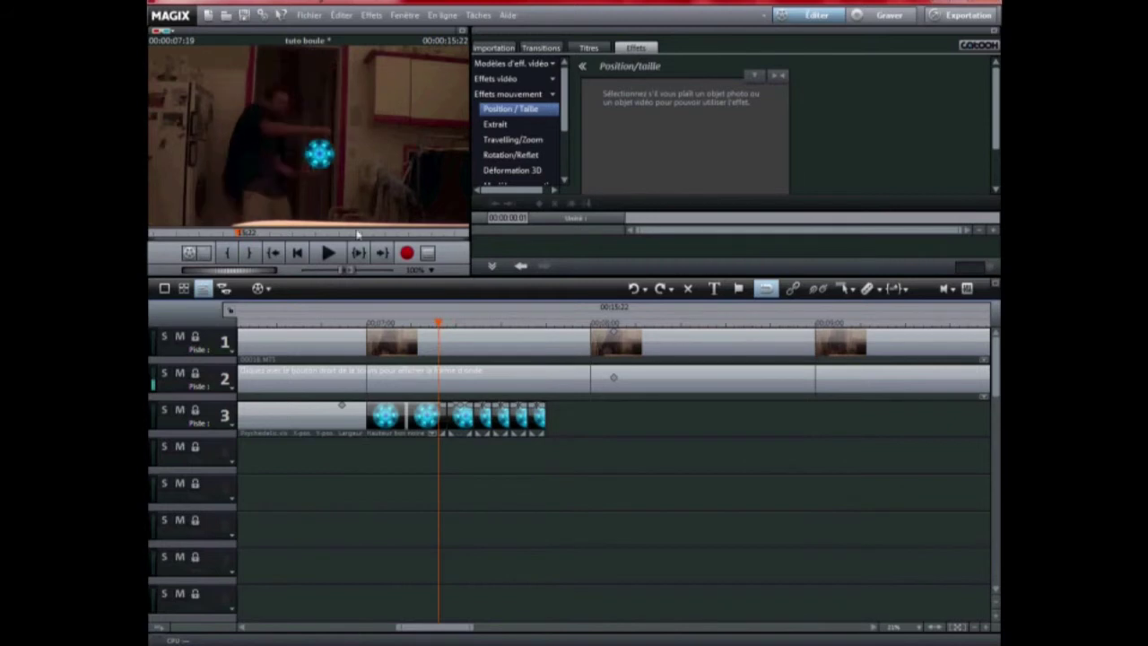
pyautogui.click(330, 254)
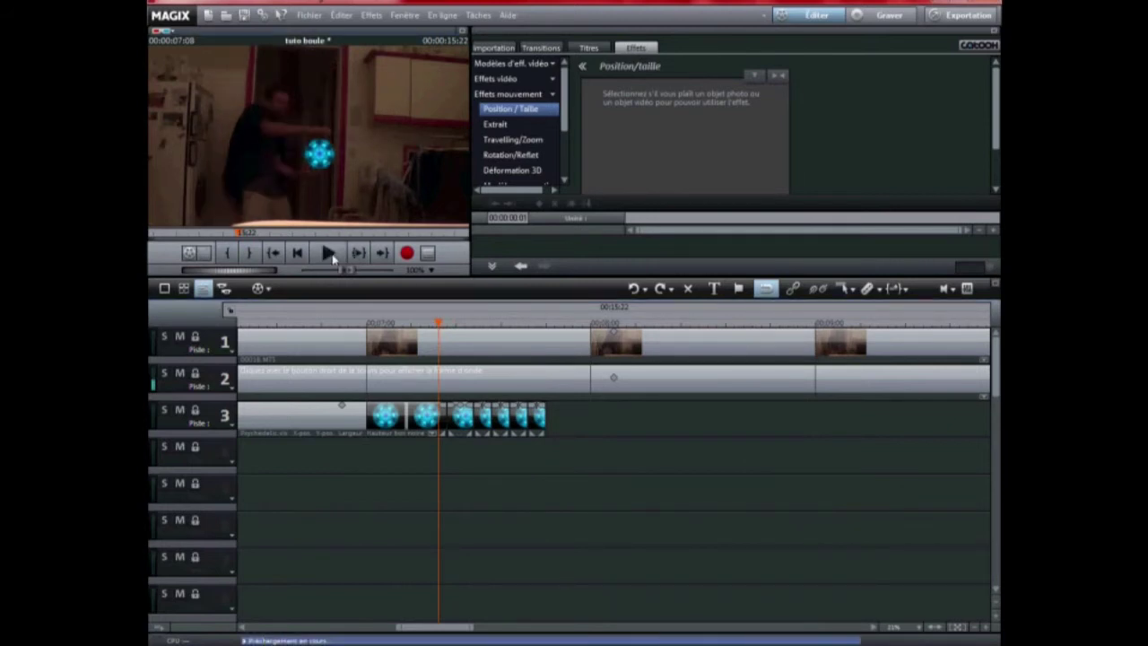
pyautogui.click(330, 255)
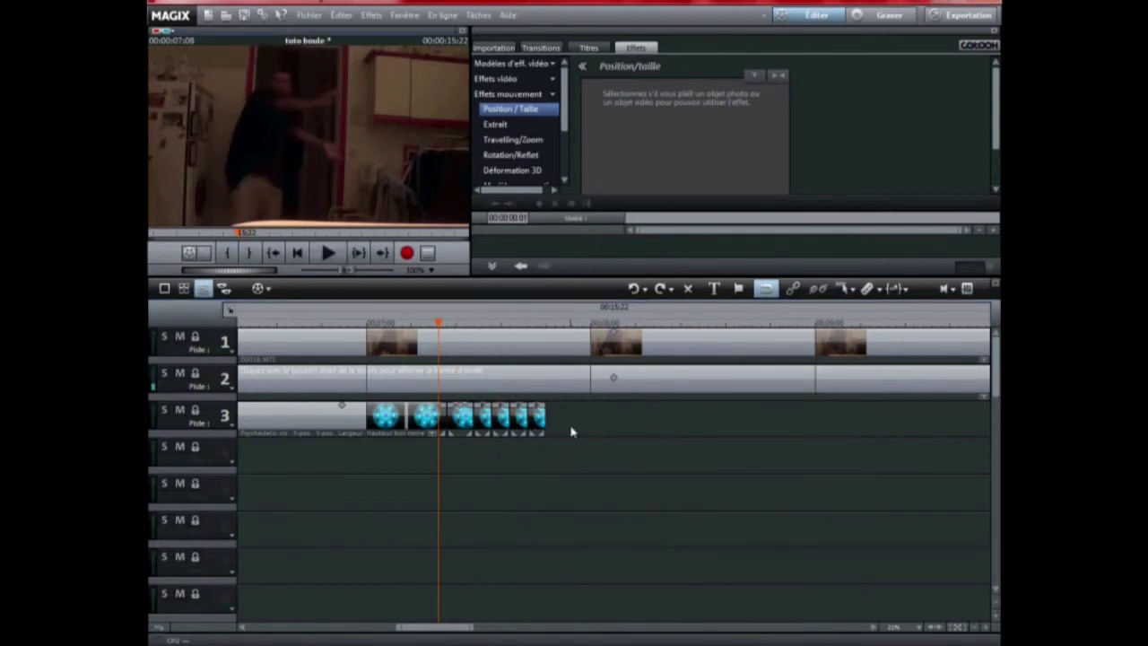
# Step: Paste the next short Psychedelic clip behind the chain at about 00:07:20 and move its ball to position 1156 horizontal, 210 vertical
pyautogui.click(546, 327)
pyautogui.rightClick(599, 420)
pyautogui.click(619, 433)
pyautogui.moveTo(619, 418); pyautogui.dragTo(562, 417)
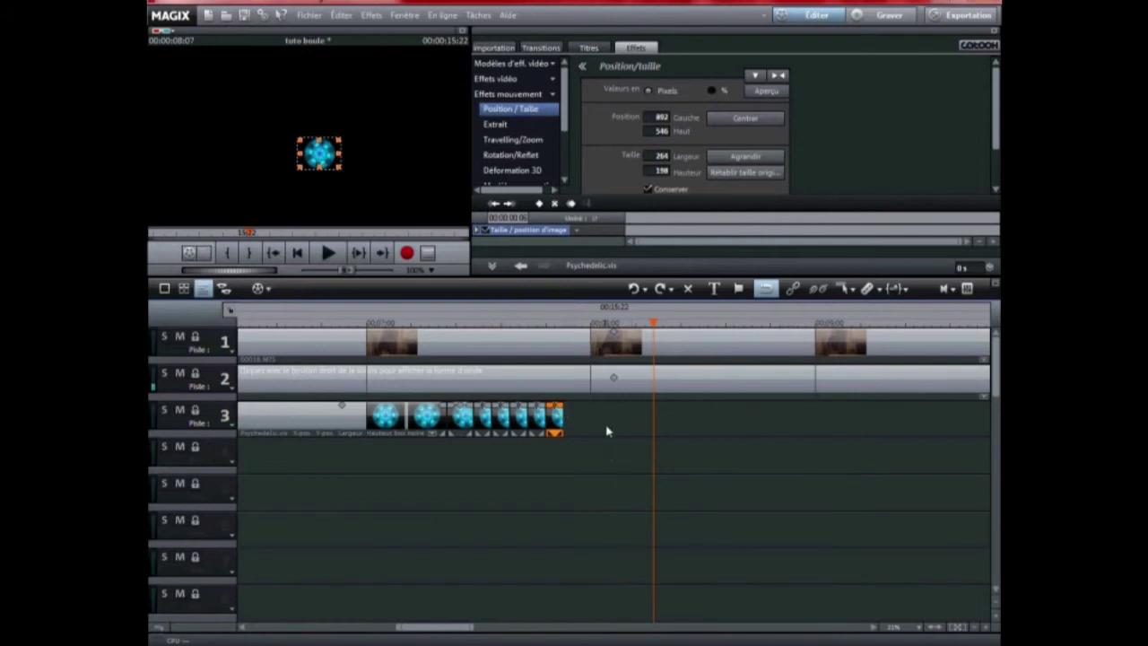
pyautogui.click(548, 325)
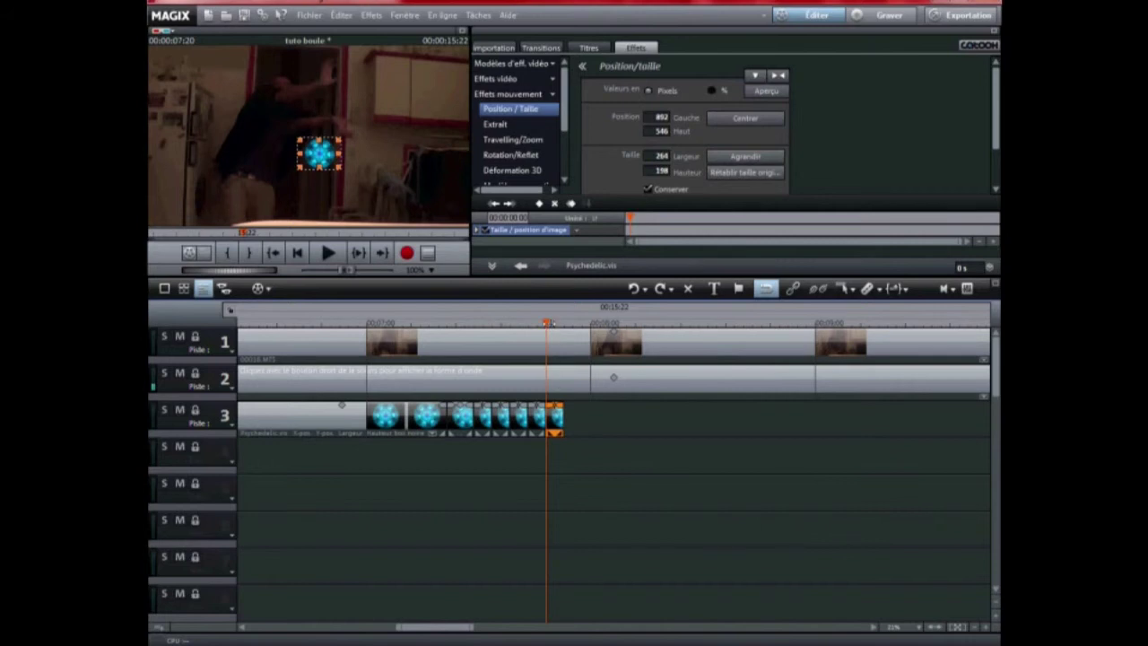
pyautogui.click(551, 325)
pyautogui.click(554, 325)
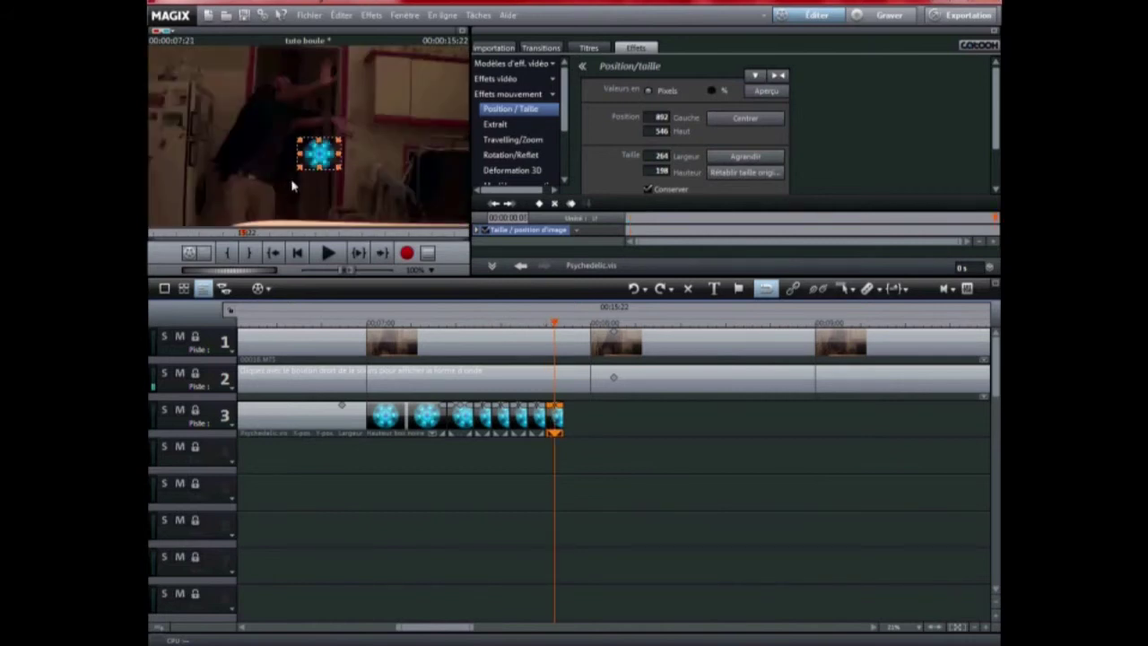
pyautogui.moveTo(323, 158); pyautogui.dragTo(366, 101)
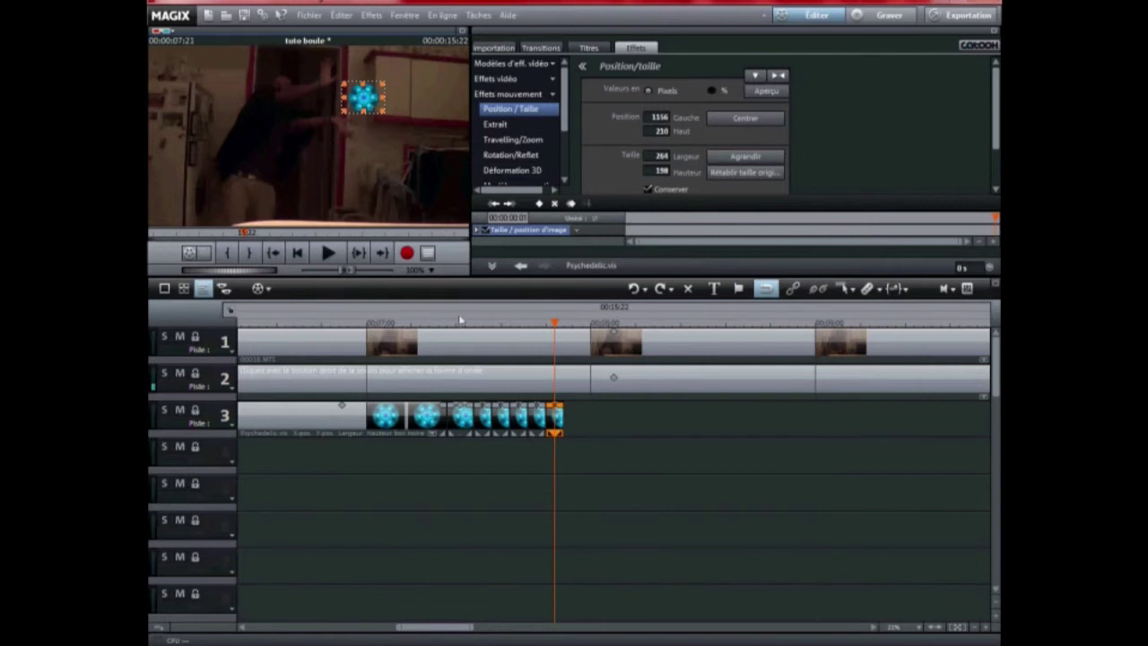
pyautogui.moveTo(552, 328)
pyautogui.mouseDown()
pyautogui.moveTo(540, 330)
pyautogui.moveTo(556, 325)
pyautogui.mouseUp()
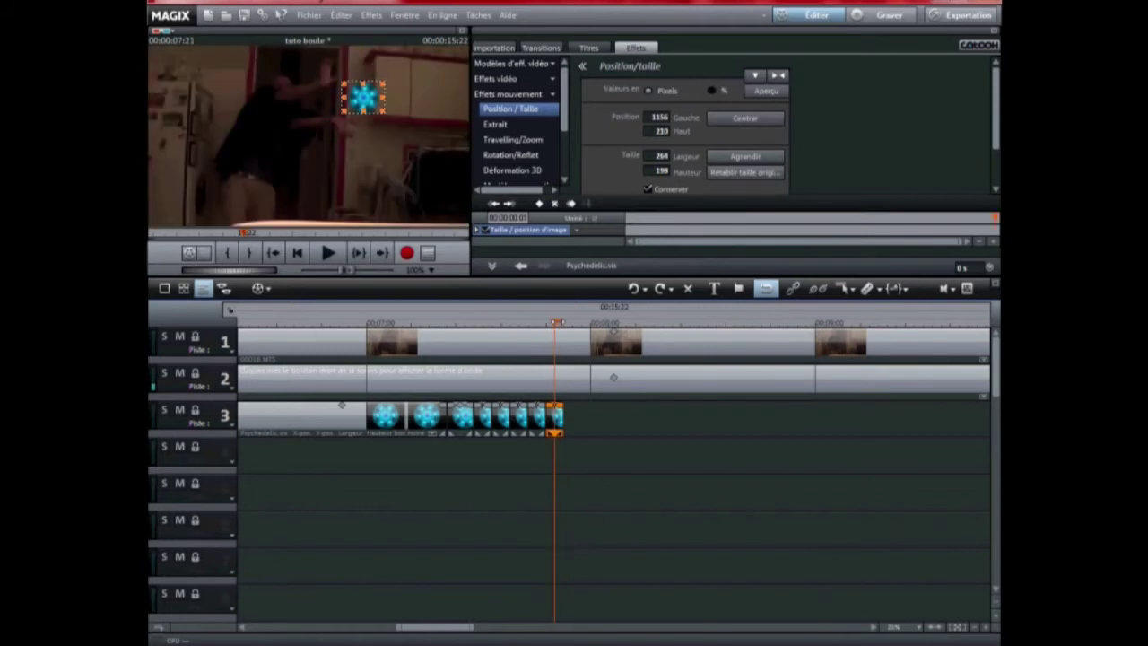
# Step: Append another short Psychedelic clip at about 00:07:22 on track 3 and move its ball to position 1276 horizontal, 206 vertical
pyautogui.rightClick(613, 434)
pyautogui.click(653, 440)
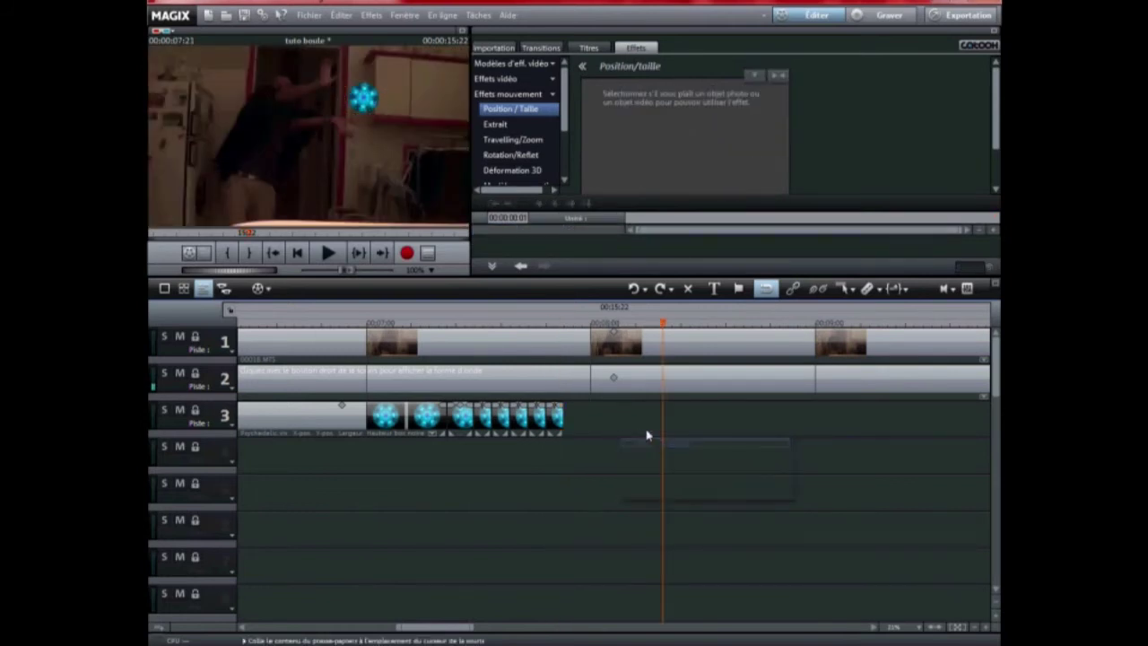
pyautogui.moveTo(641, 421); pyautogui.dragTo(581, 418)
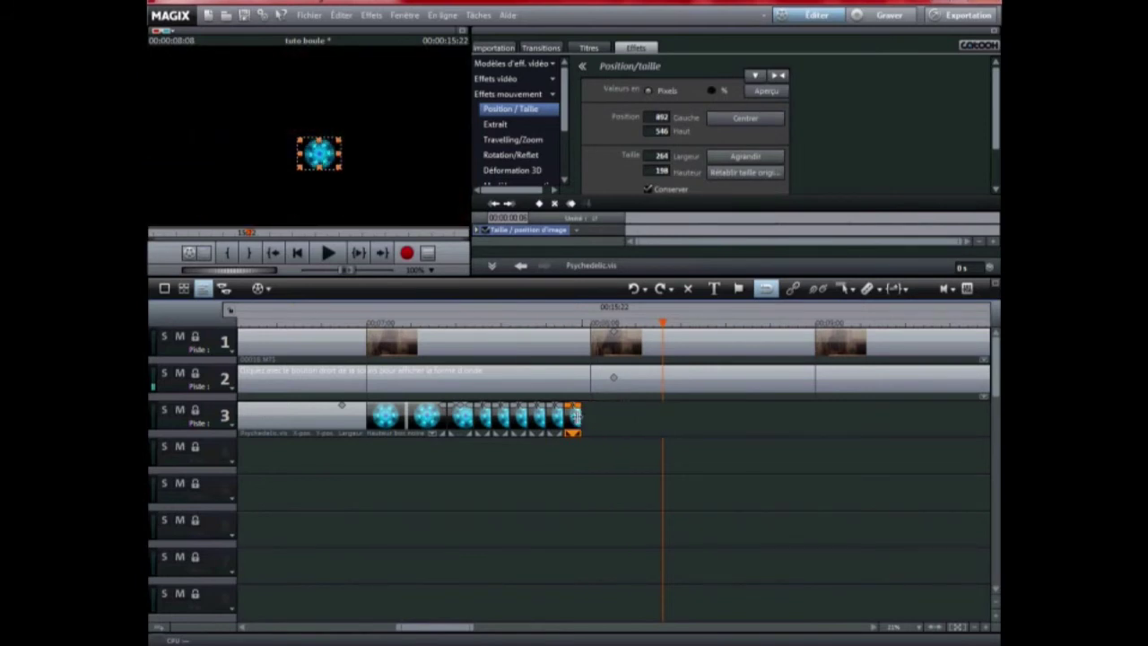
pyautogui.click(572, 328)
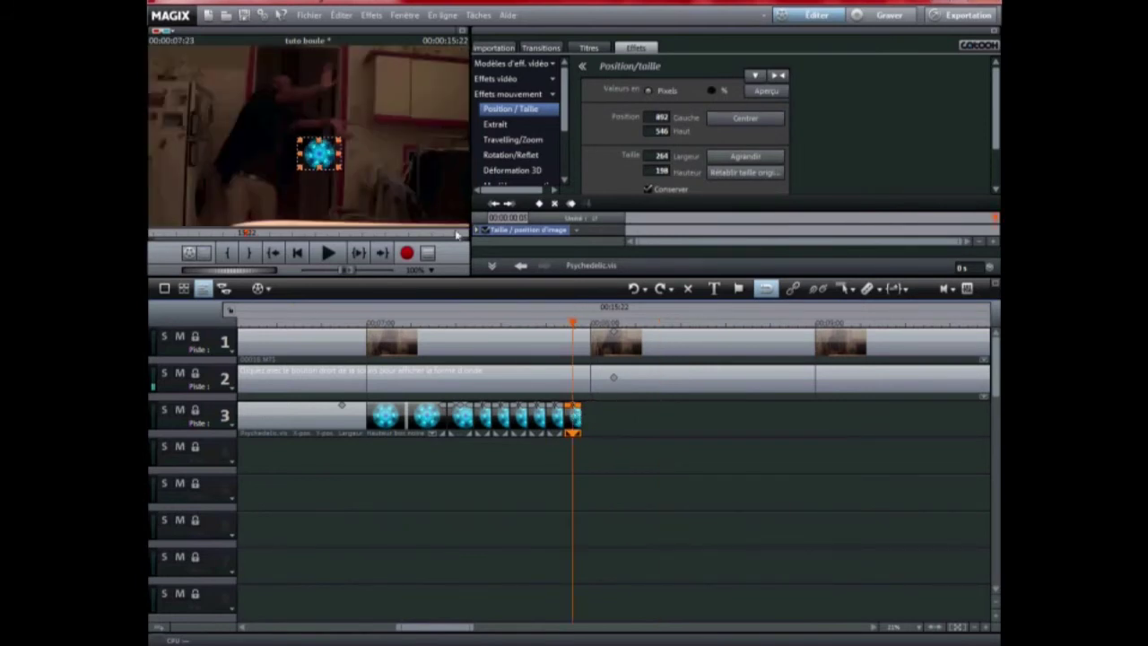
pyautogui.moveTo(332, 154); pyautogui.dragTo(395, 101)
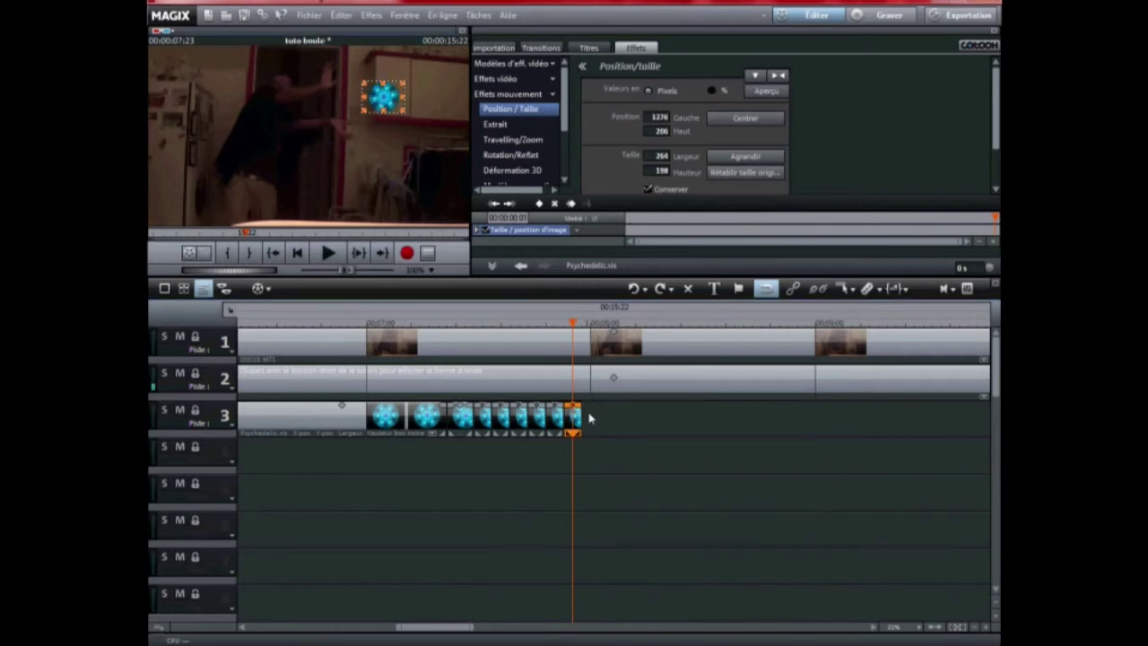
# Step: Paste a further short Psychedelic clip directly behind the last one at 00:07:24 and move its ball to position 1484 horizontal, 210 vertical
pyautogui.click(581, 328)
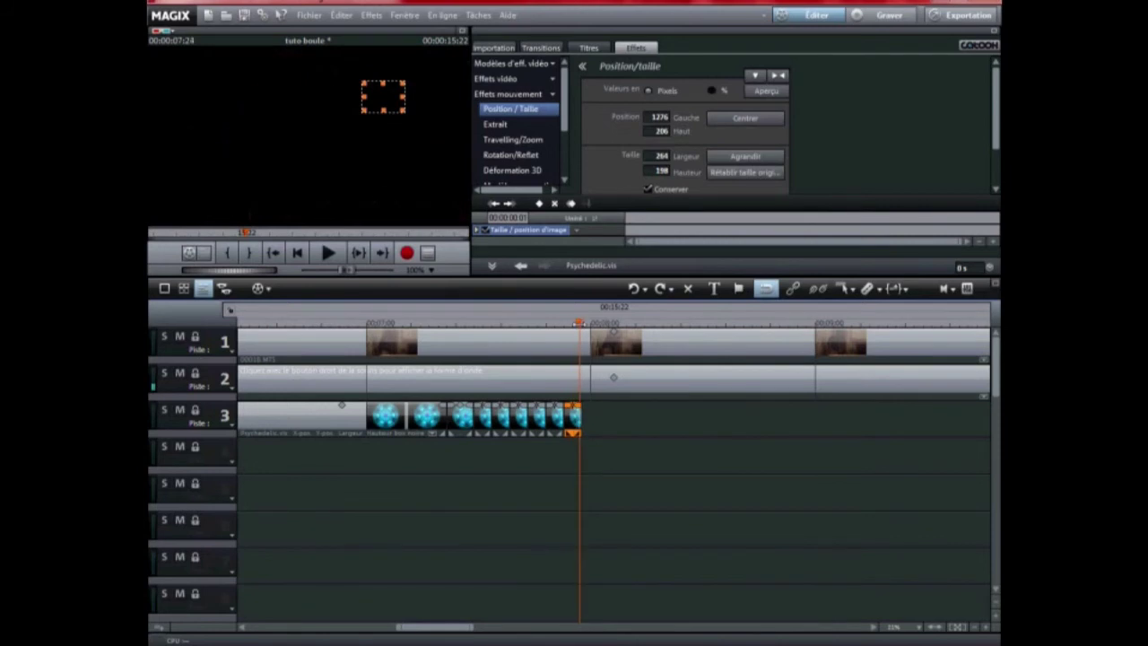
pyautogui.rightClick(622, 433)
pyautogui.click(668, 443)
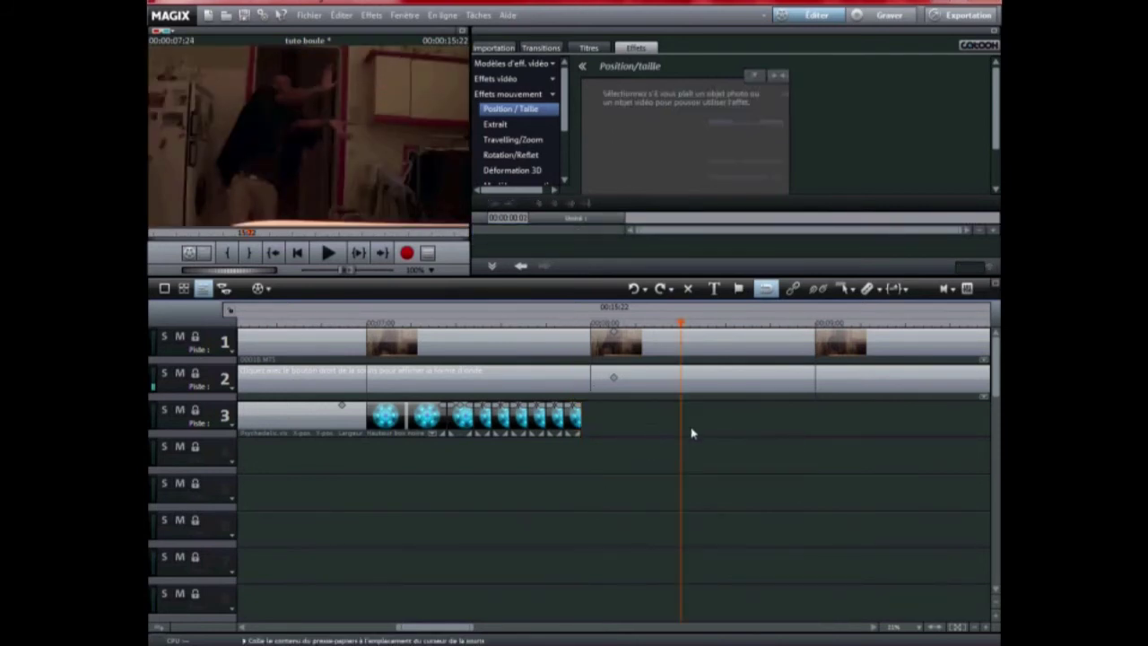
pyautogui.moveTo(677, 416); pyautogui.dragTo(634, 415)
pyautogui.moveTo(608, 415); pyautogui.dragTo(599, 415)
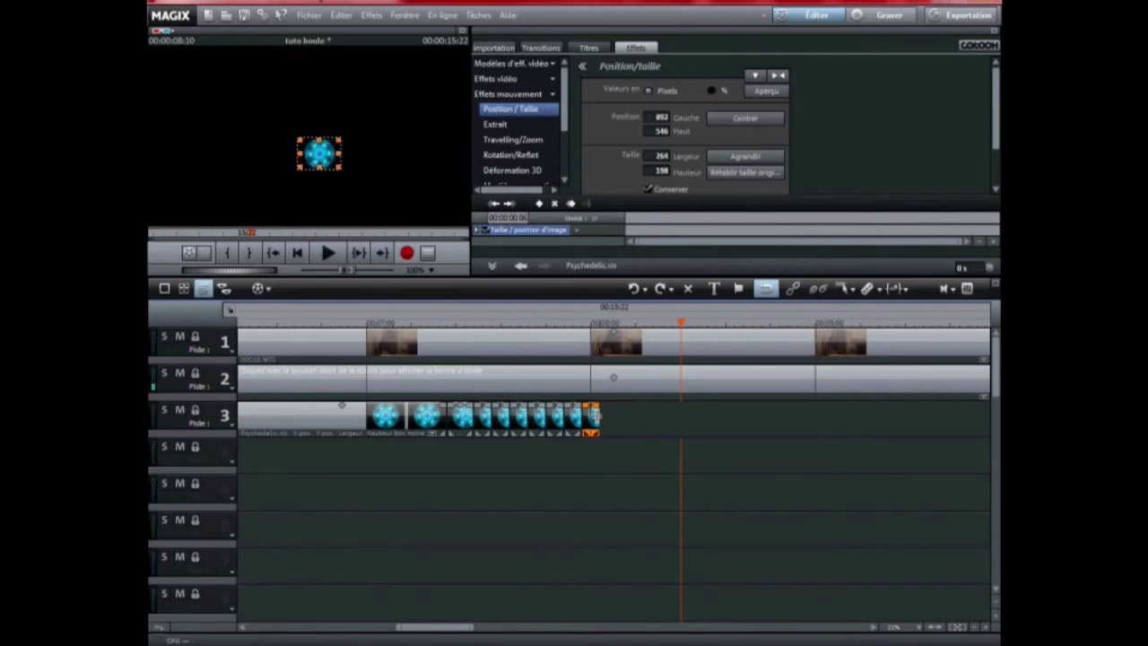
pyautogui.click(583, 323)
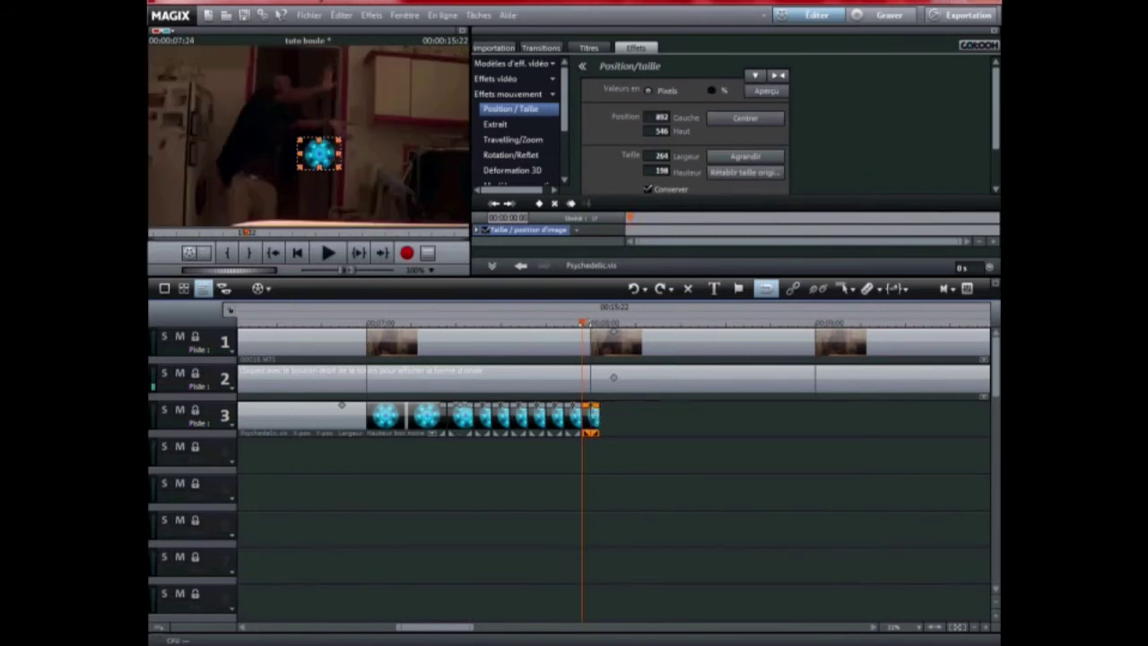
pyautogui.moveTo(327, 157); pyautogui.dragTo(428, 100)
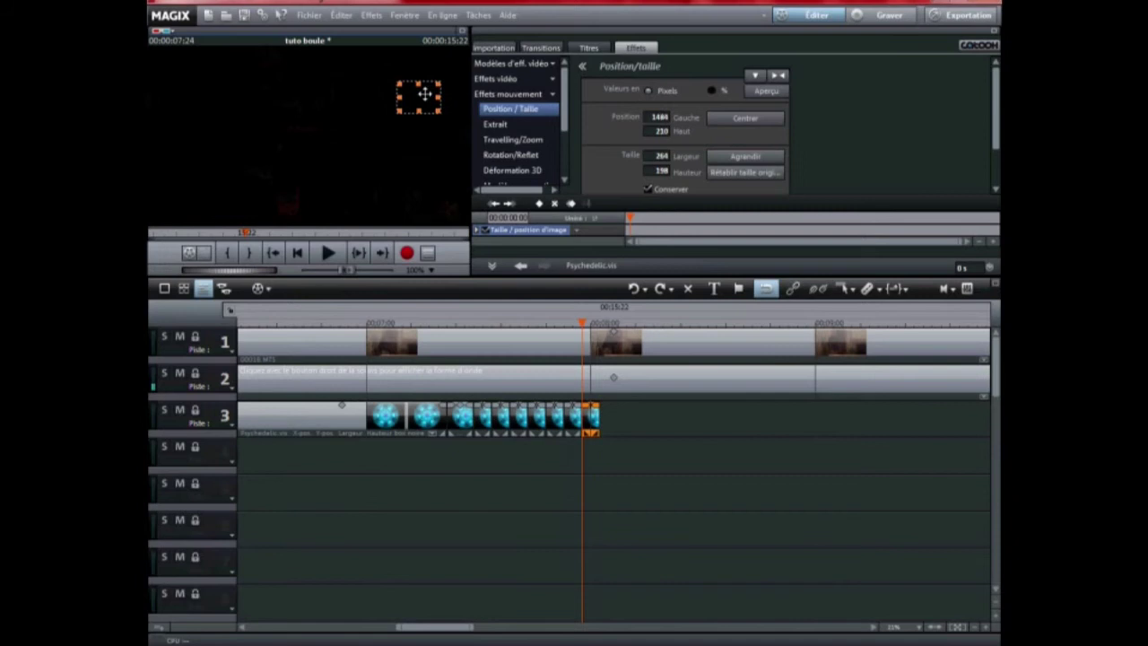
# Step: Append one more short Psychedelic clip at about 00:08:01 and move its ball to the frame's right edge at position 1756 horizontal, 150 vertical
pyautogui.click(647, 429)
pyautogui.rightClick(648, 428)
pyautogui.click(708, 437)
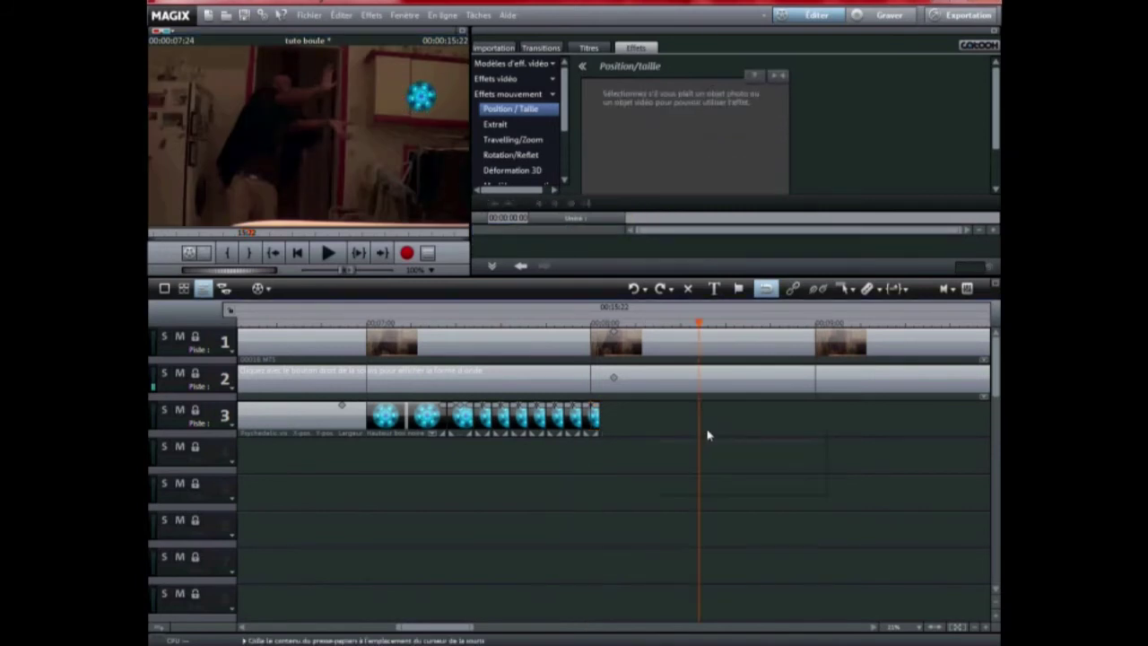
pyautogui.moveTo(662, 425); pyautogui.dragTo(617, 418)
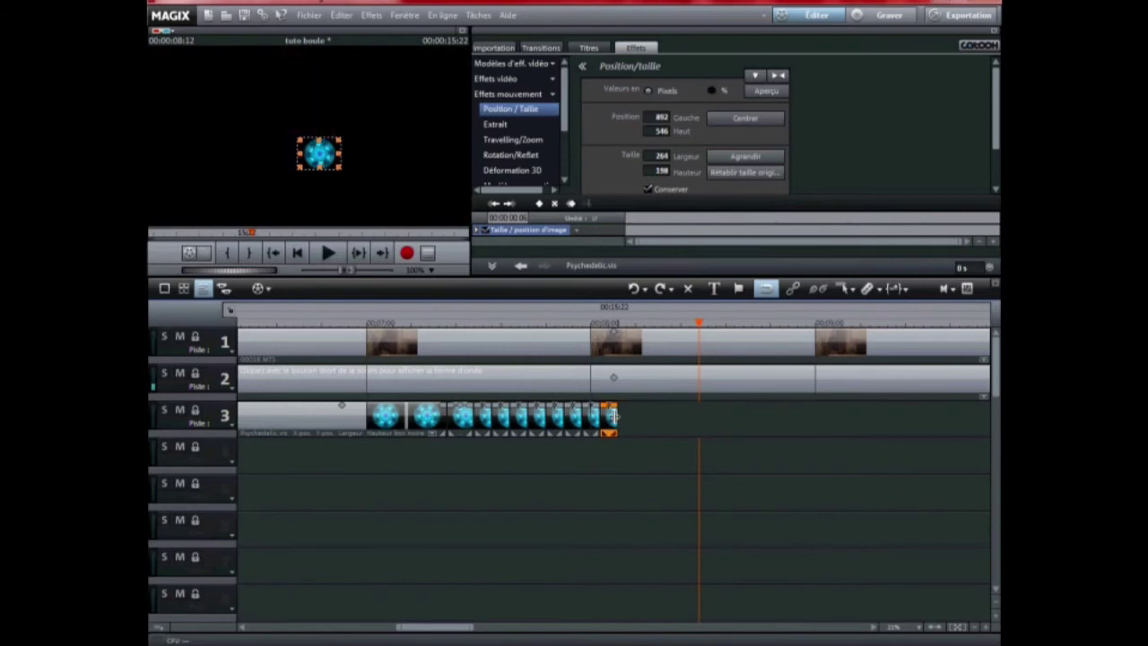
pyautogui.click(611, 328)
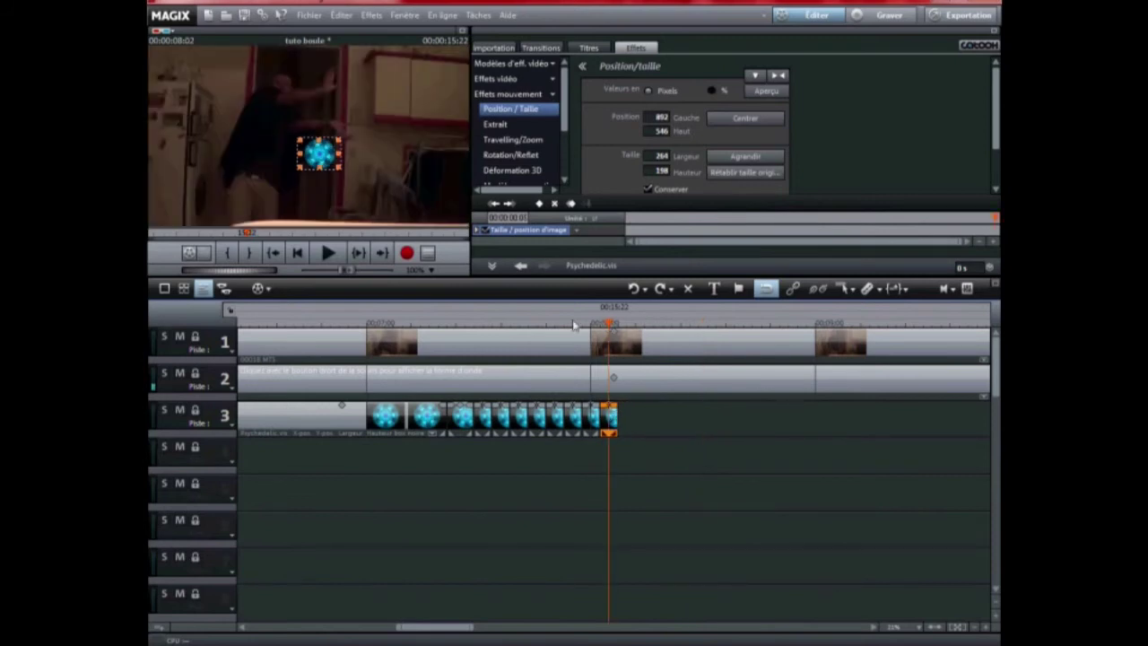
pyautogui.moveTo(321, 154); pyautogui.dragTo(455, 87)
pyautogui.click(713, 422)
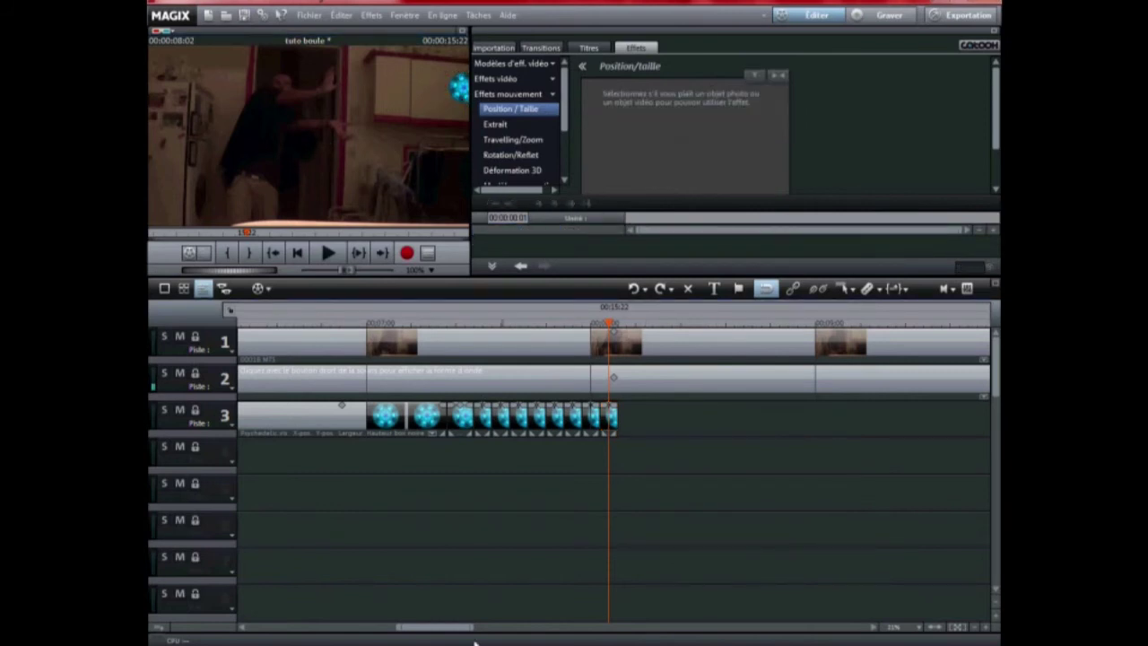
# Step: Play the whole energy ball sequence from 00:01:00 to review the effect
pyautogui.moveTo(446, 633); pyautogui.dragTo(312, 632)
pyautogui.click(307, 321)
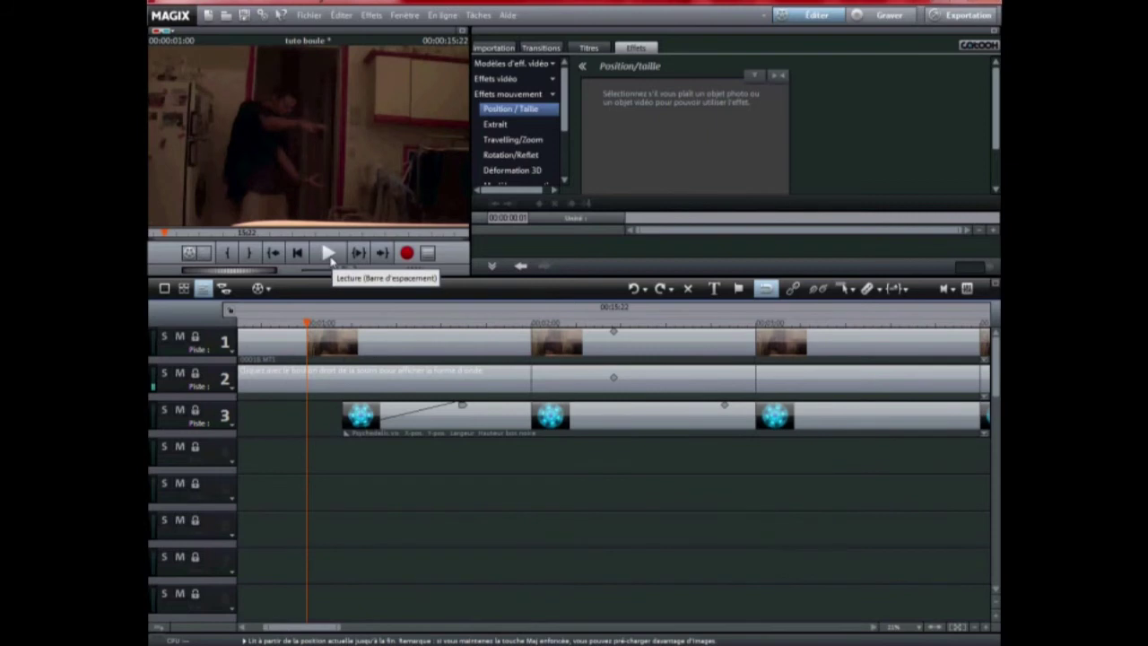
pyautogui.click(328, 254)
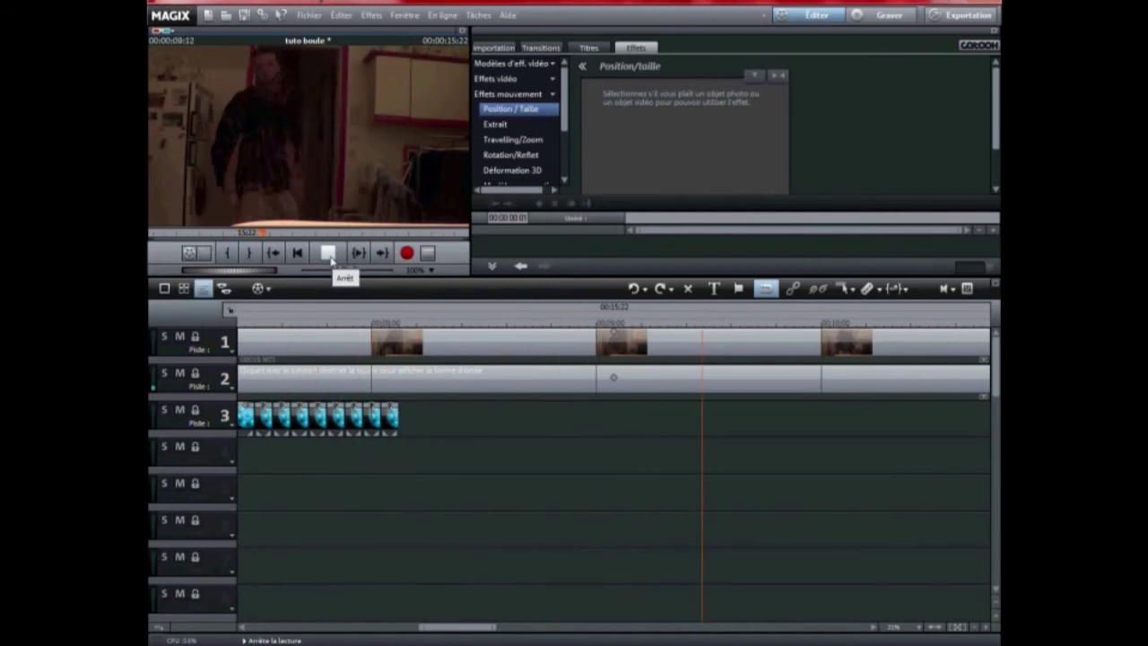
pyautogui.click(328, 255)
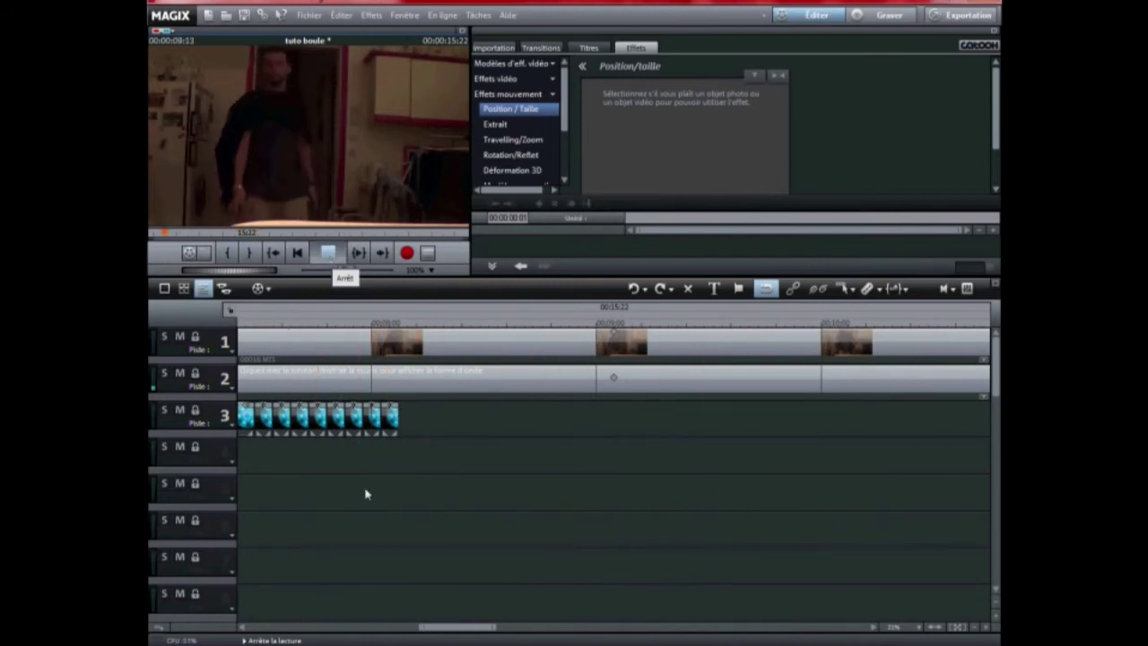
# Step: Replay the throw from 00:06:24, just before the short ball clips, to check the ball's movement
pyautogui.moveTo(441, 626); pyautogui.dragTo(417, 626)
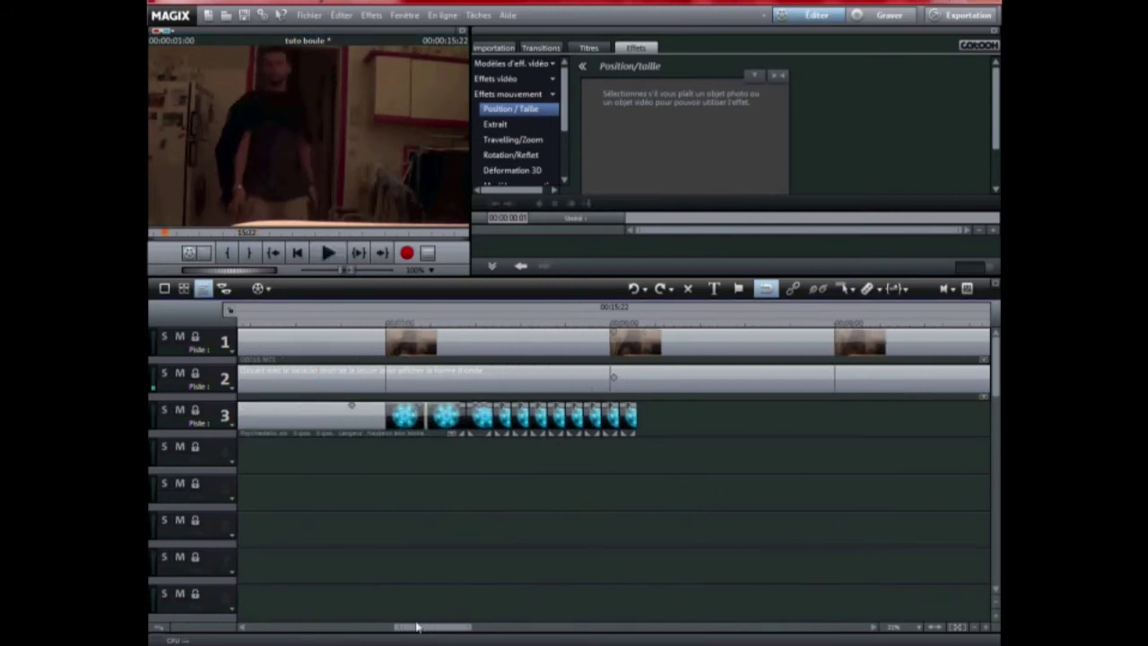
pyautogui.click(376, 328)
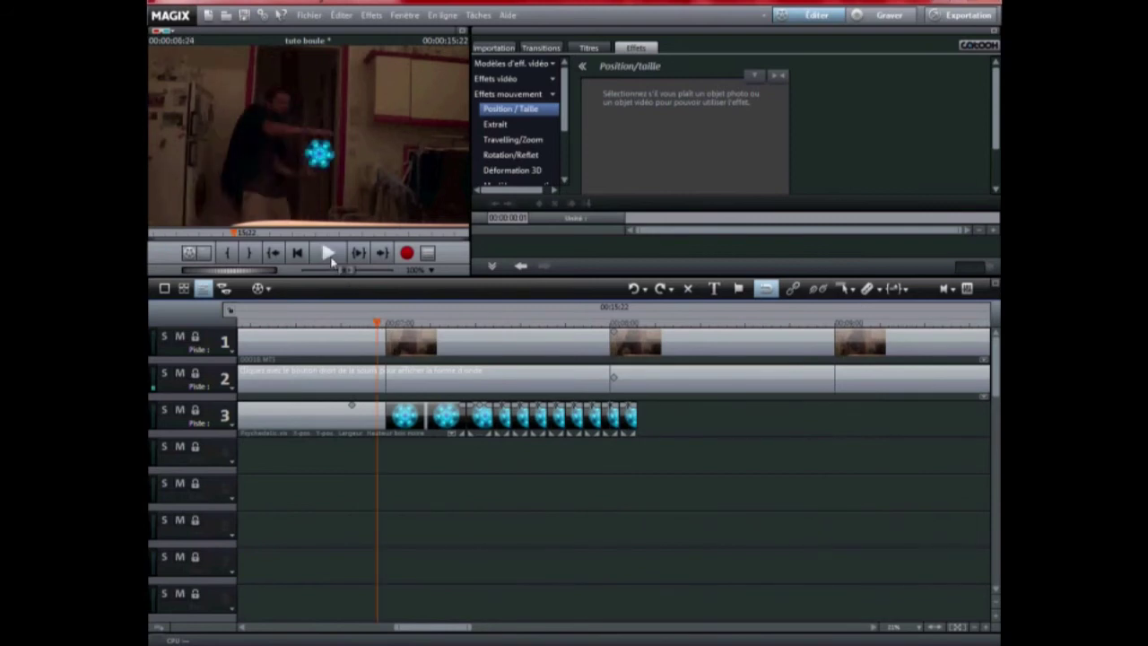
pyautogui.click(329, 256)
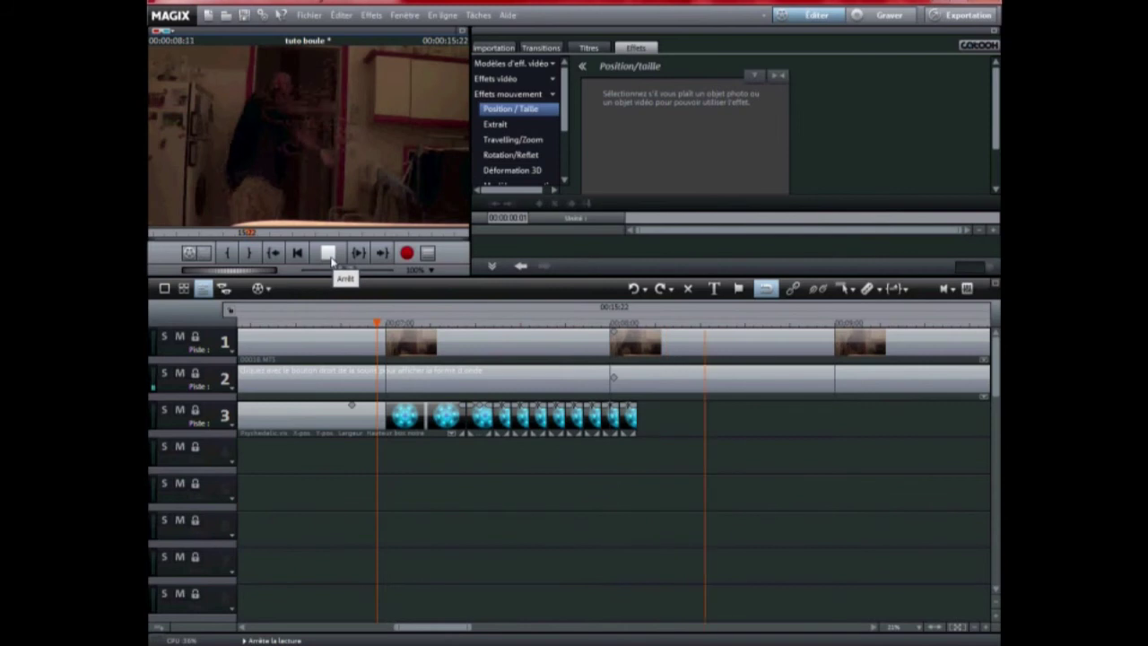
pyautogui.click(329, 255)
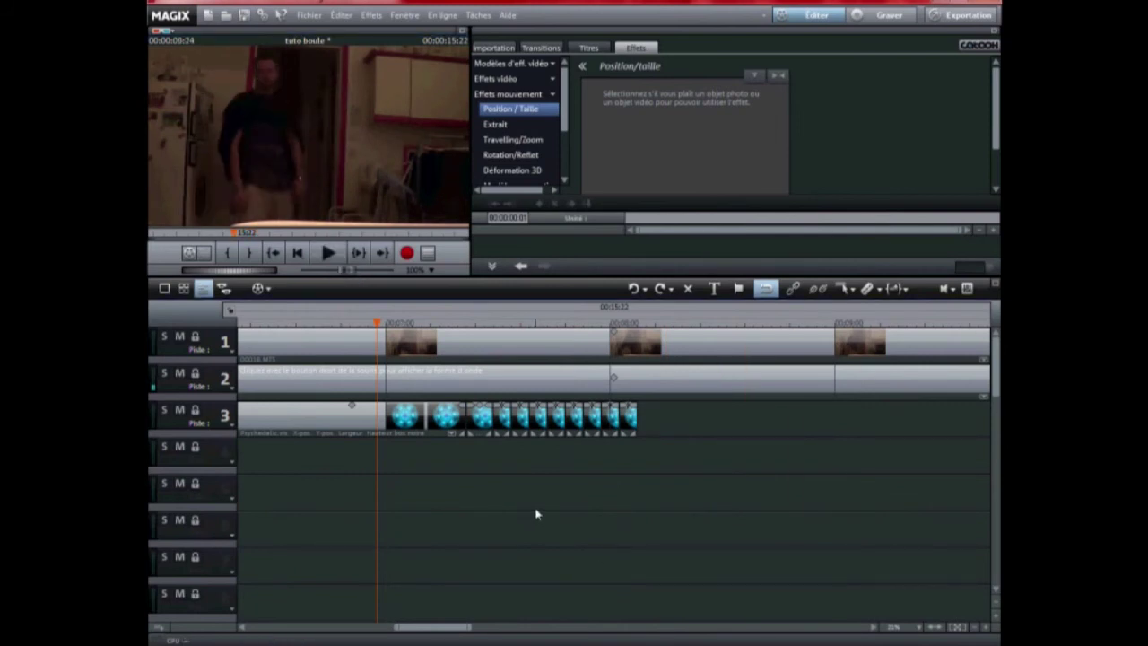
pyautogui.click(636, 419)
pyautogui.moveTo(627, 415); pyautogui.dragTo(634, 415)
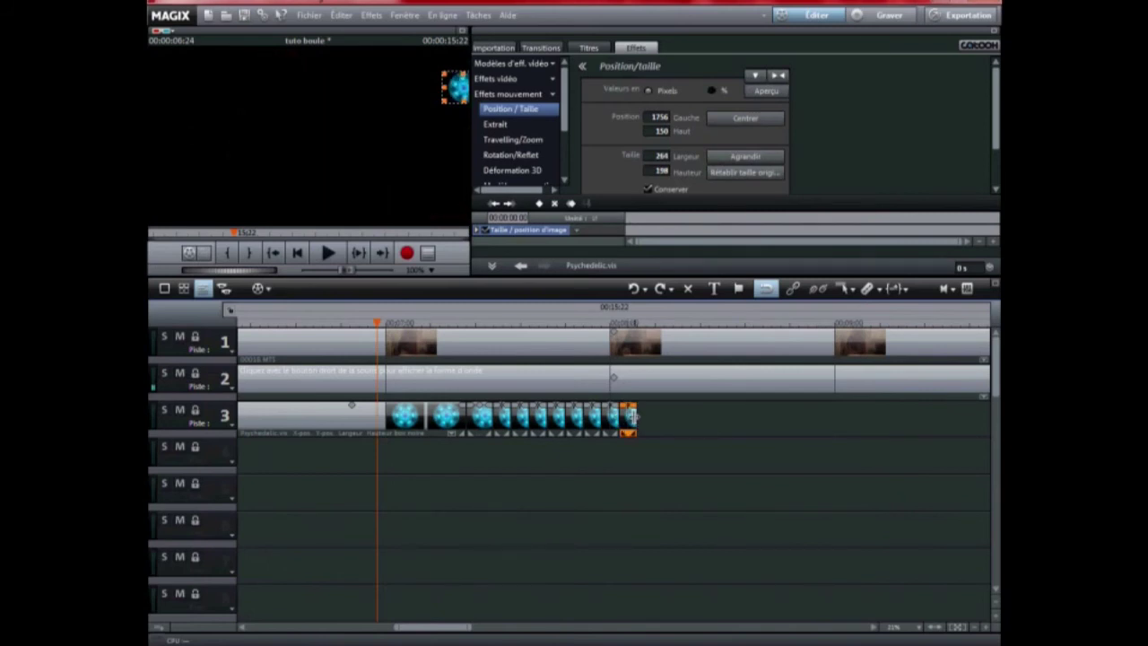
pyautogui.click(587, 473)
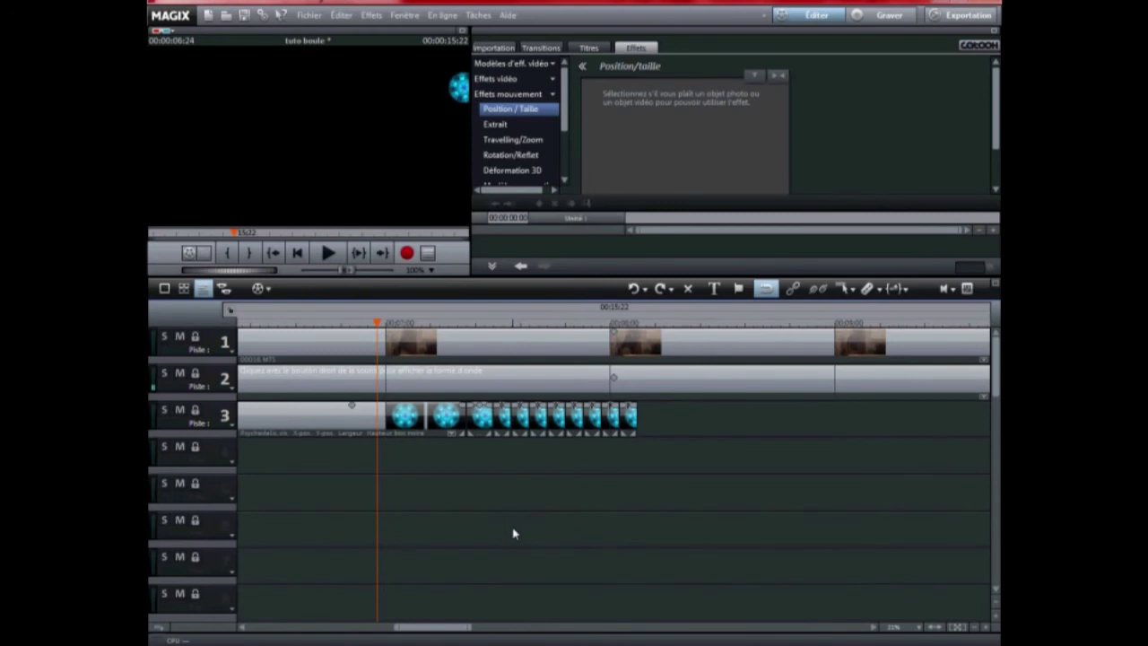
pyautogui.moveTo(440, 627)
pyautogui.mouseDown()
pyautogui.moveTo(401, 629)
pyautogui.moveTo(441, 630)
pyautogui.mouseUp()
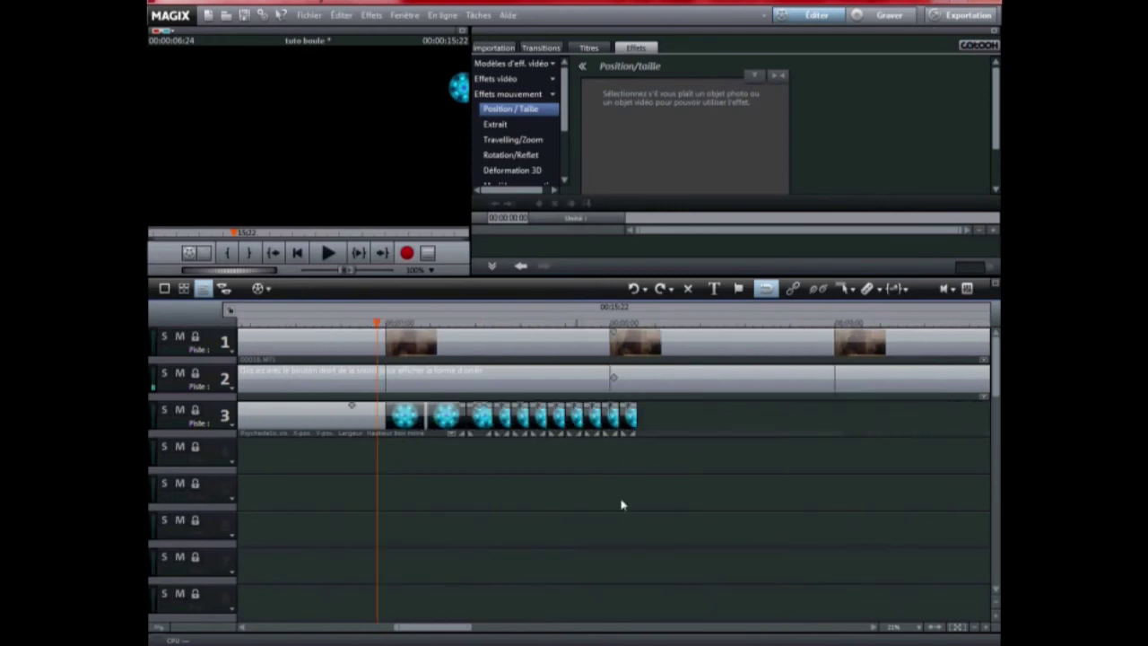